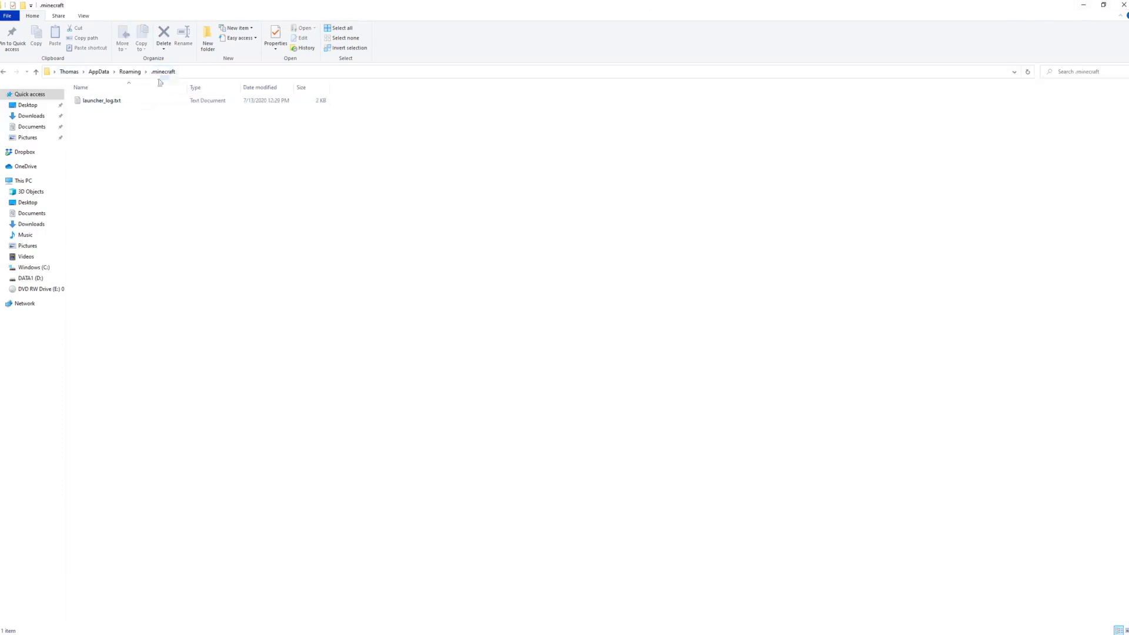
Go up to the AppData Roaming folder and delete the existing .minecraft folder
{"action": "left_click", "coordinate": [129, 71]}
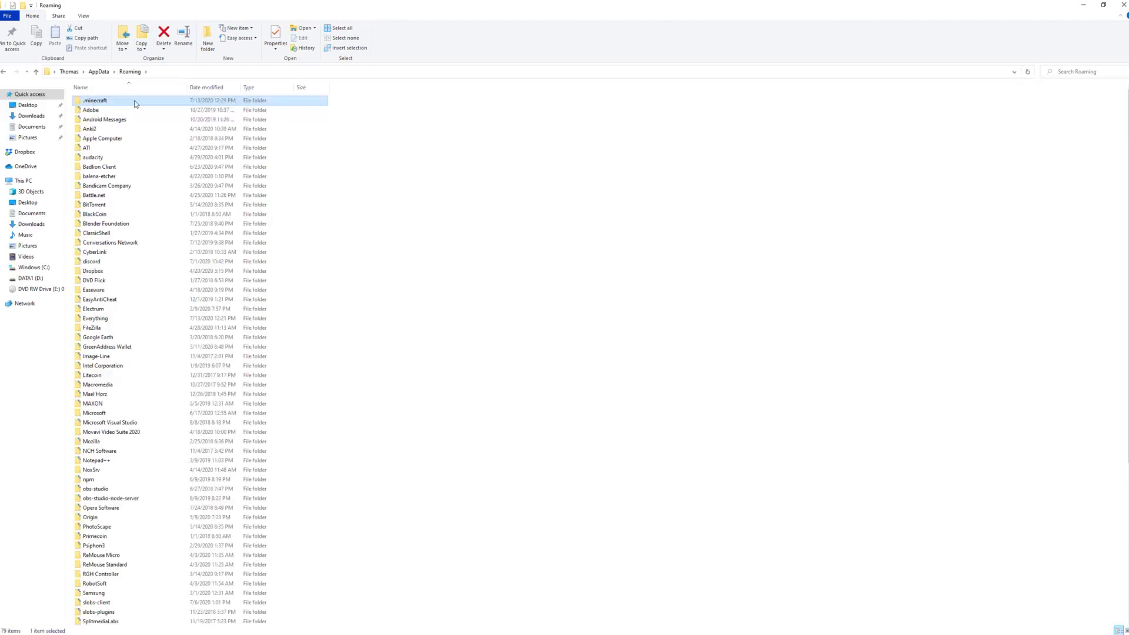
{"action": "right_click", "coordinate": [129, 98]}
{"action": "left_click", "coordinate": [192, 365]}
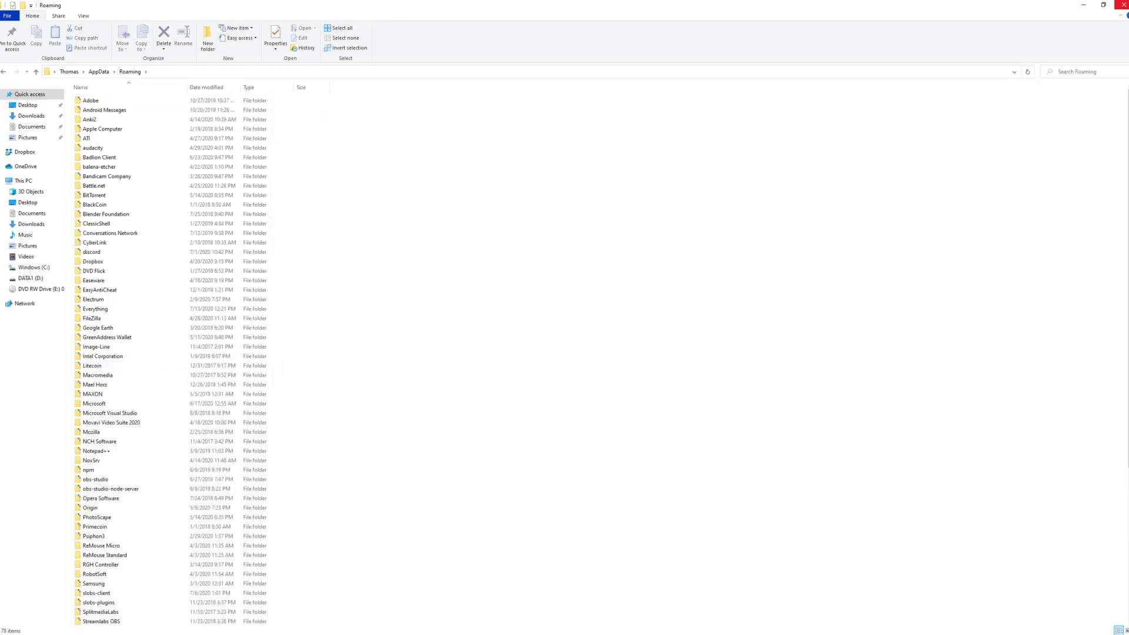
Place the downloaded The E Games (1).zip in the Roaming folder and extract it there
{"action": "left_click", "coordinate": [1103, 5]}
{"action": "left_click_drag", "start_coordinate": [43, 622], "coordinate": [185, 634]}
{"action": "left_click_drag", "start_coordinate": [43, 621], "coordinate": [391, 226]}
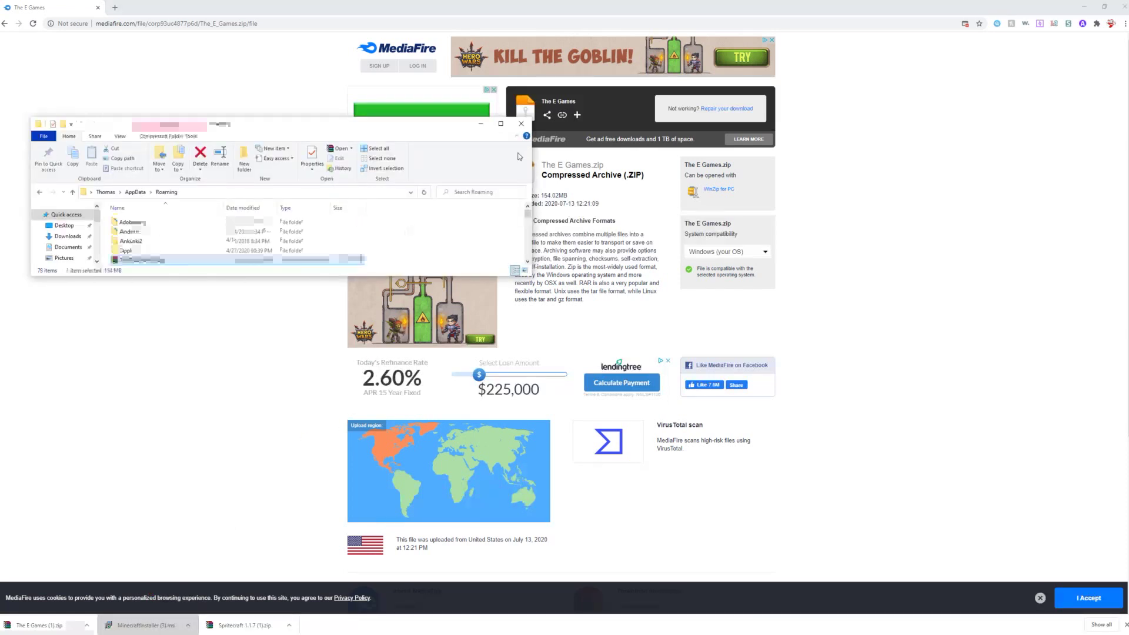
{"action": "right_click", "coordinate": [238, 263]}
{"action": "left_click", "coordinate": [277, 355]}
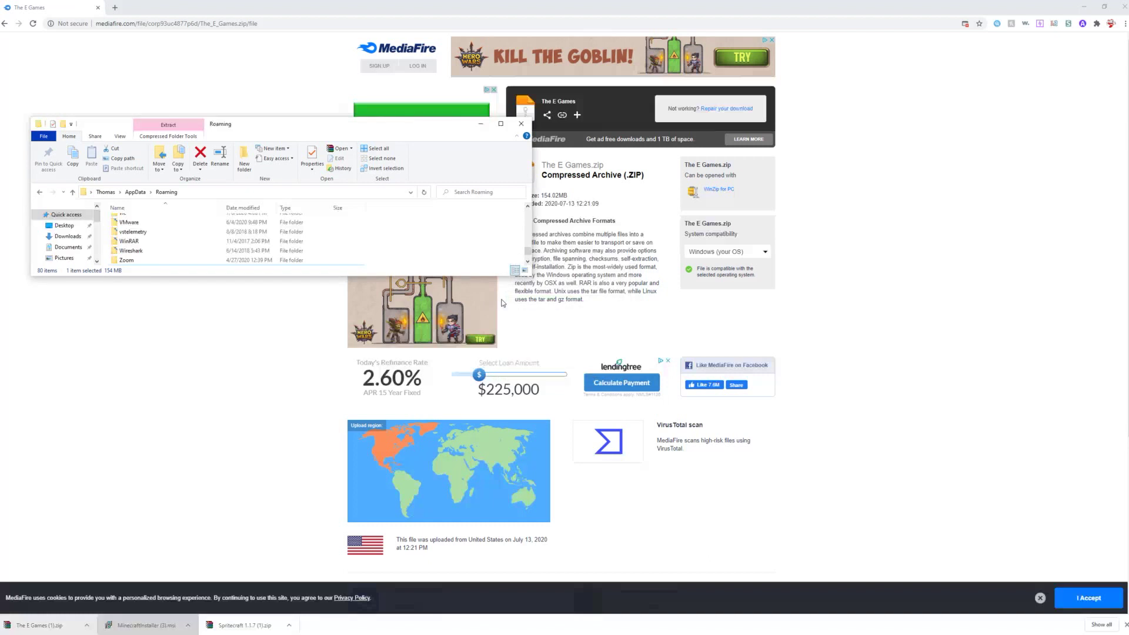
Open the extracted .minecraft folder in Roaming to check its contents and close the file window
{"action": "scroll", "coordinate": [454, 215], "scroll_direction": "up", "scroll_amount": 15}
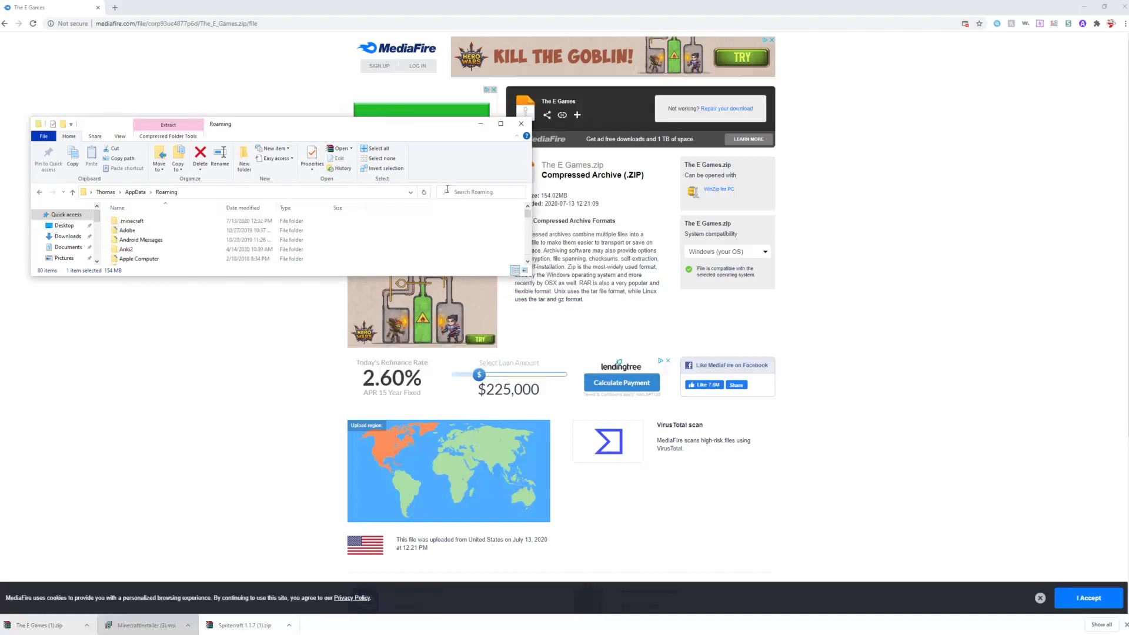
{"action": "left_click", "coordinate": [501, 124]}
{"action": "double_click", "coordinate": [106, 101]}
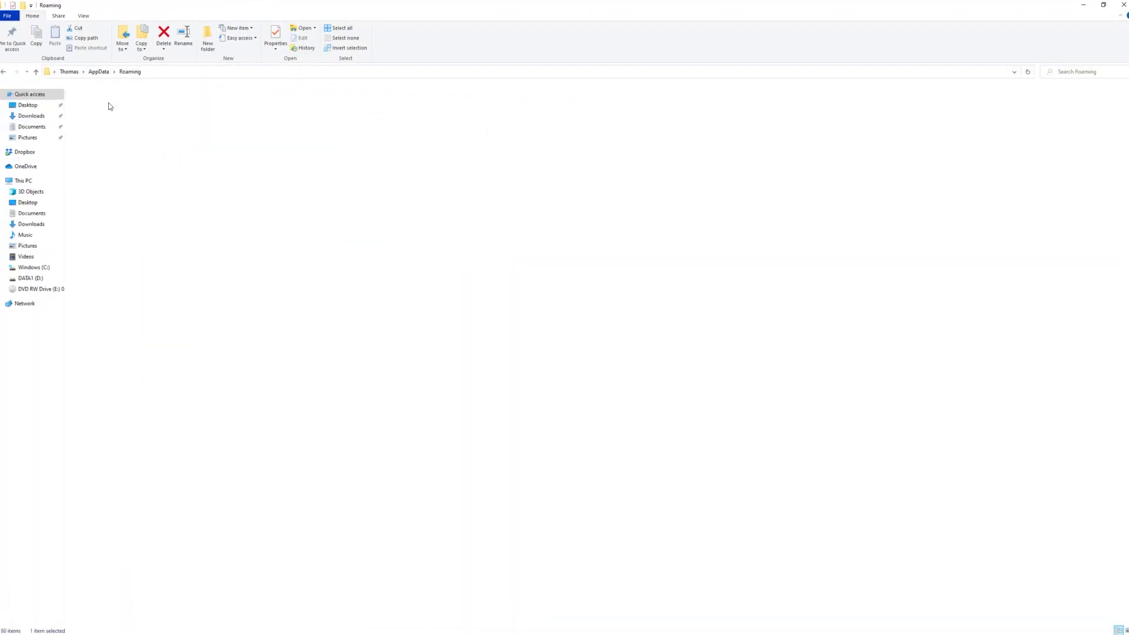
{"action": "left_click_drag", "start_coordinate": [146, 257], "coordinate": [134, 97]}
{"action": "left_click", "coordinate": [364, 280]}
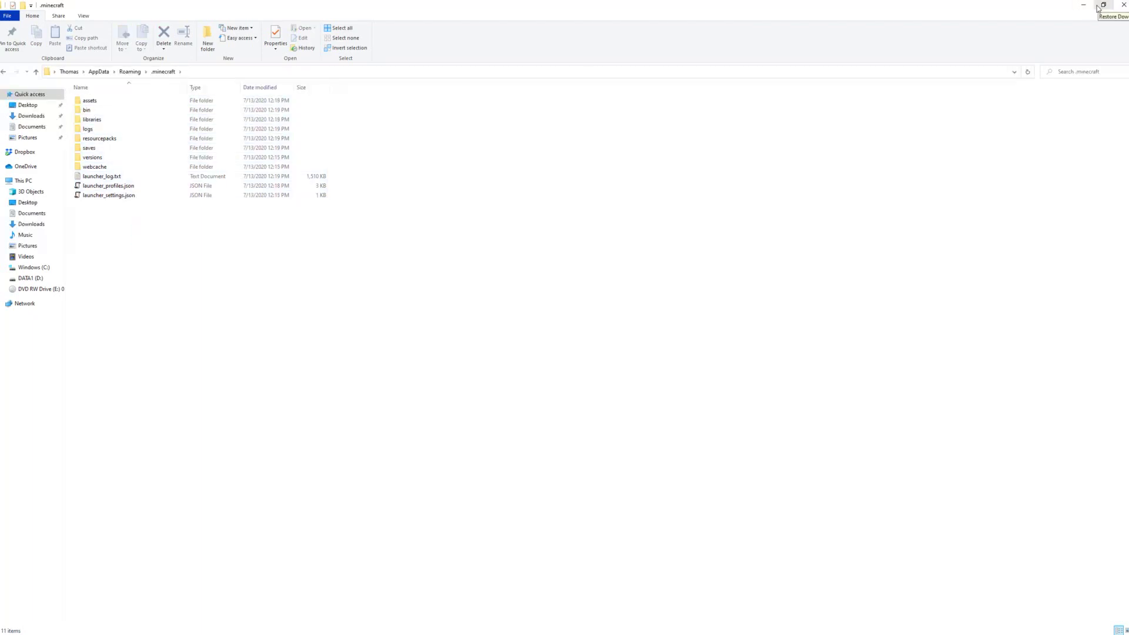
{"action": "left_click", "coordinate": [1123, 5]}
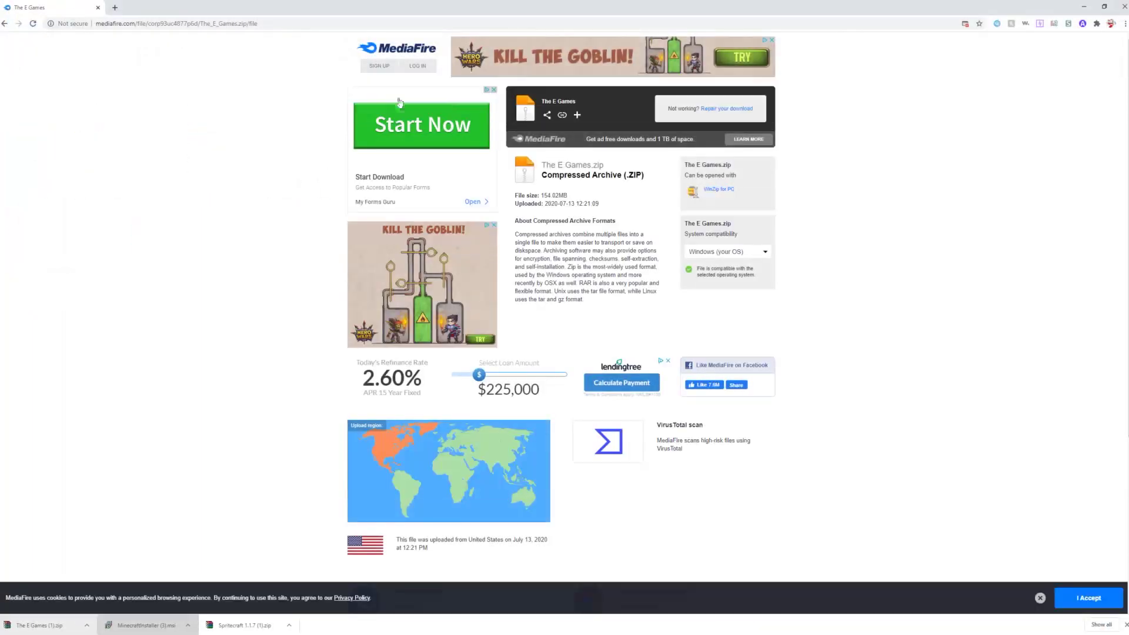
Search the web for mcedit and open the MCEdit - World Editor for Minecraft site
{"action": "left_click", "coordinate": [302, 26]}
{"action": "key", "text": "BackSpace"}
{"action": "type", "text": "mcedit"}
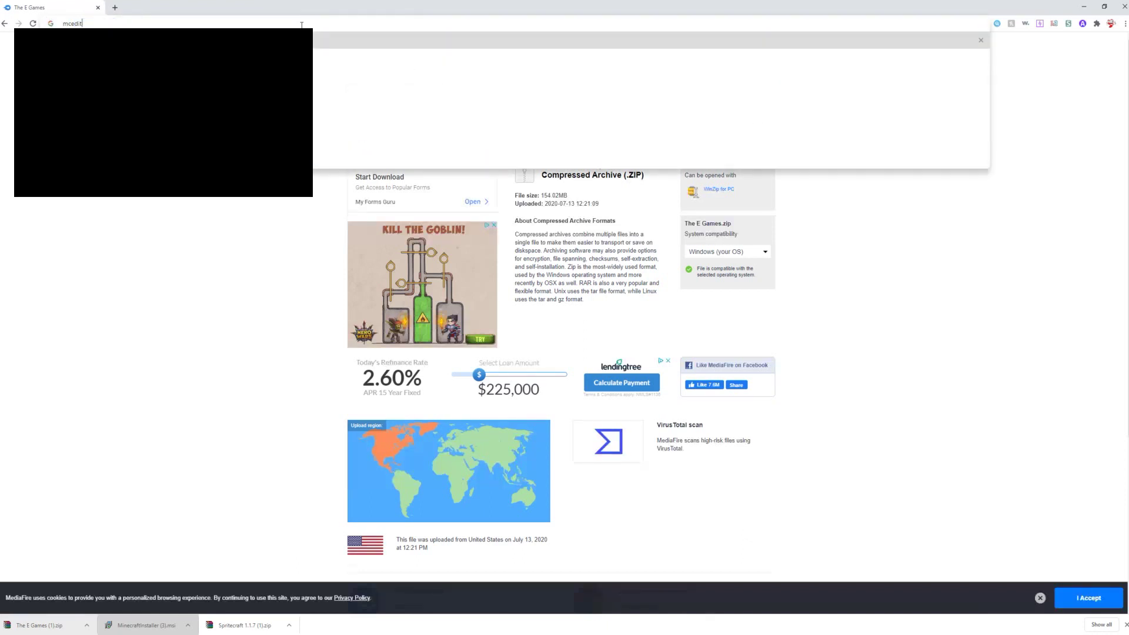
{"action": "key", "text": "Return"}
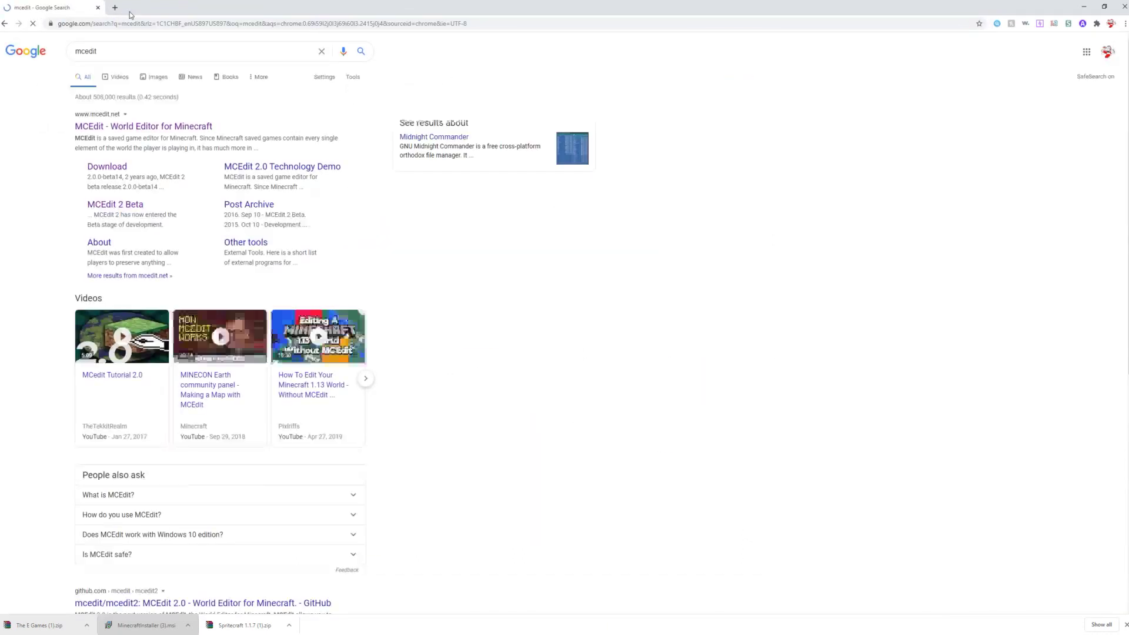
{"action": "left_click", "coordinate": [194, 128]}
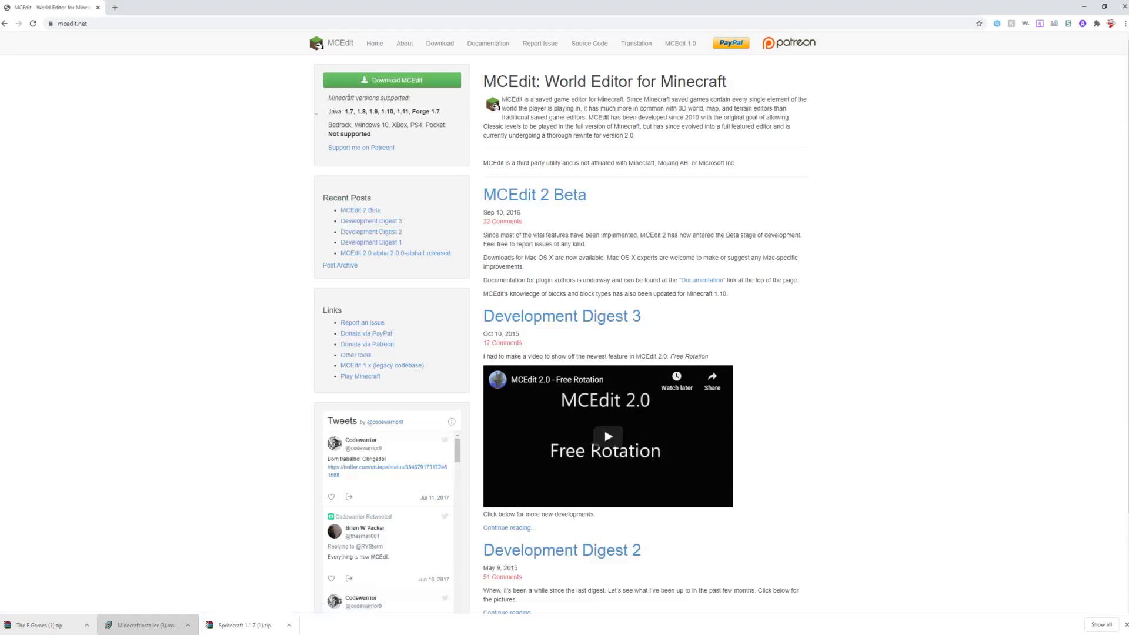
Download the Windows (64-bit) build of MCEdit 2.0.0-beta14 and run the downloaded file
{"action": "left_click", "coordinate": [377, 82]}
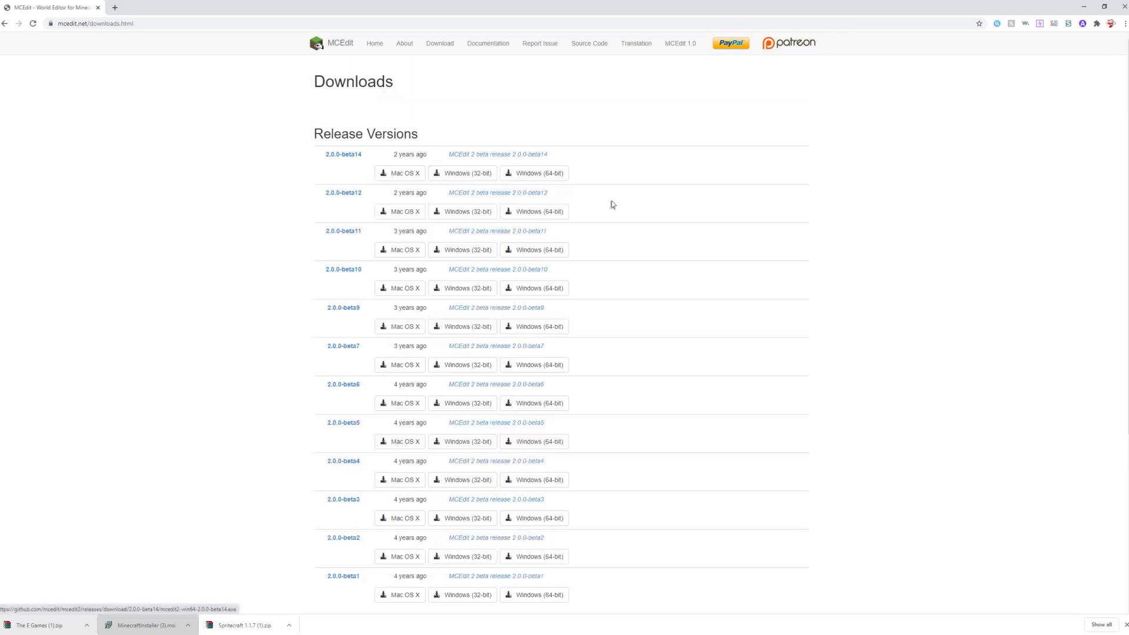
{"action": "left_click", "coordinate": [553, 175]}
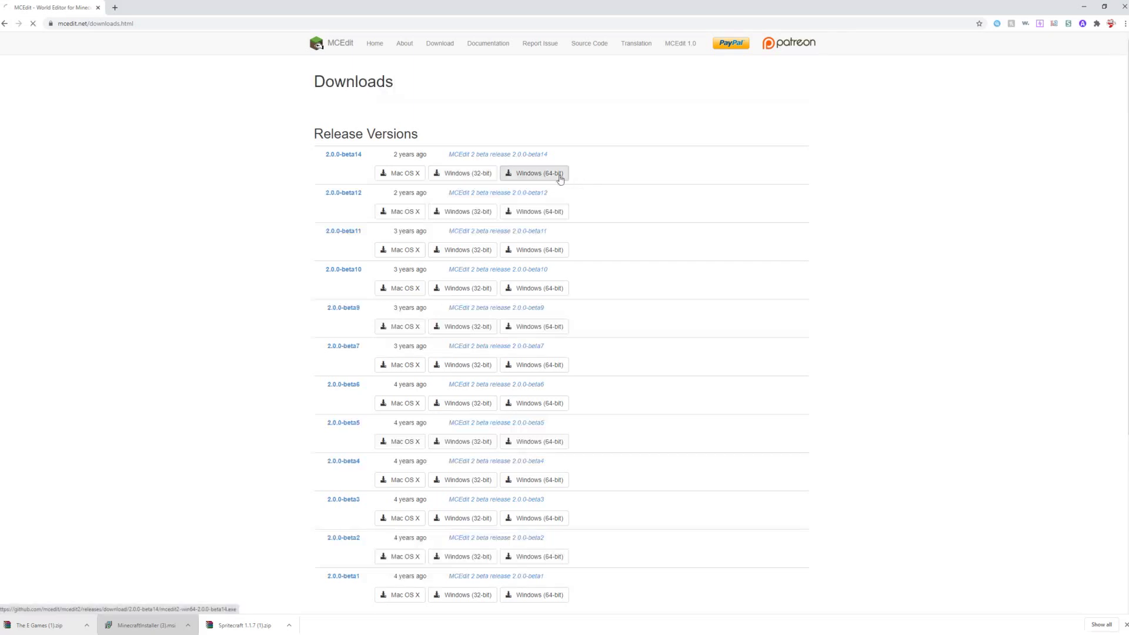
{"action": "left_click", "coordinate": [153, 625]}
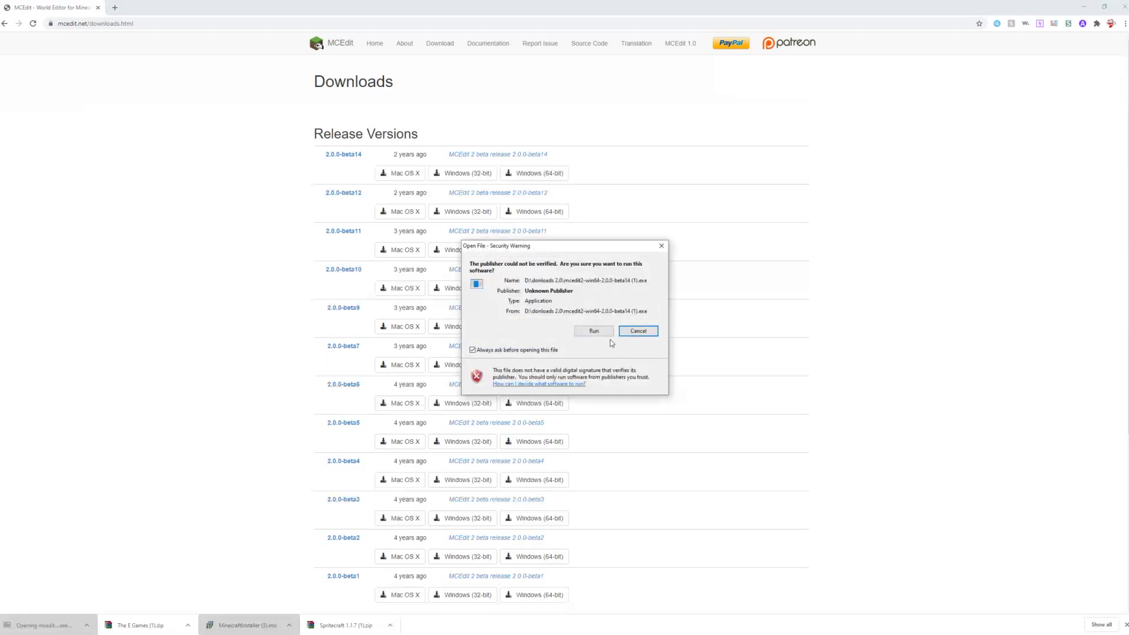
{"action": "left_click", "coordinate": [599, 333]}
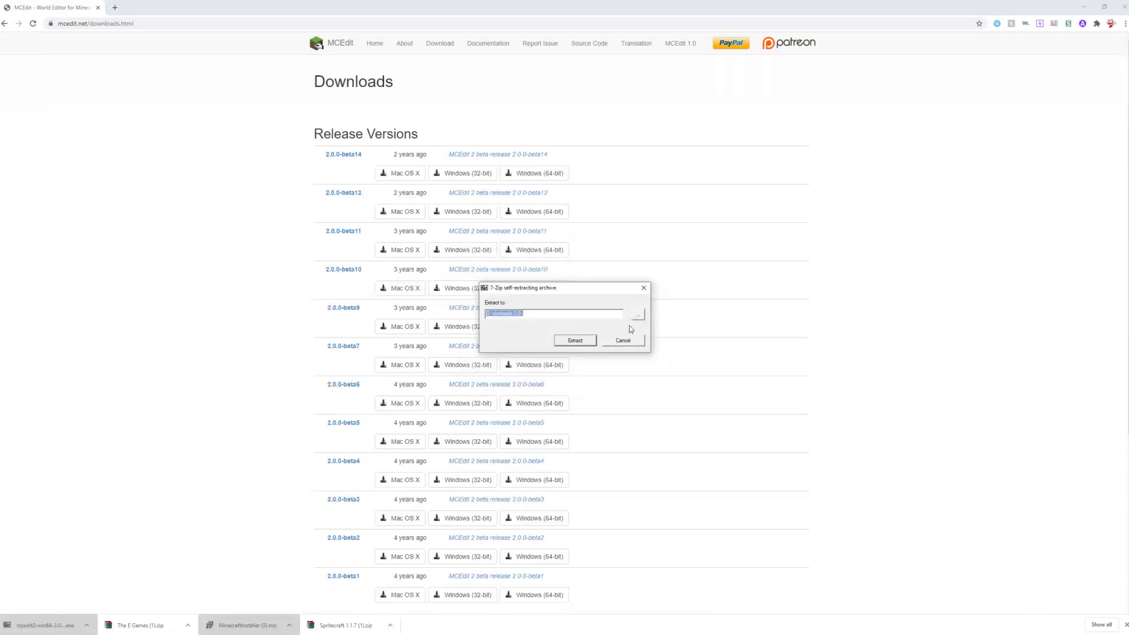
Choose the e games happenings folder as the extraction location and extract the MCEdit archive into it
{"action": "left_click", "coordinate": [636, 318]}
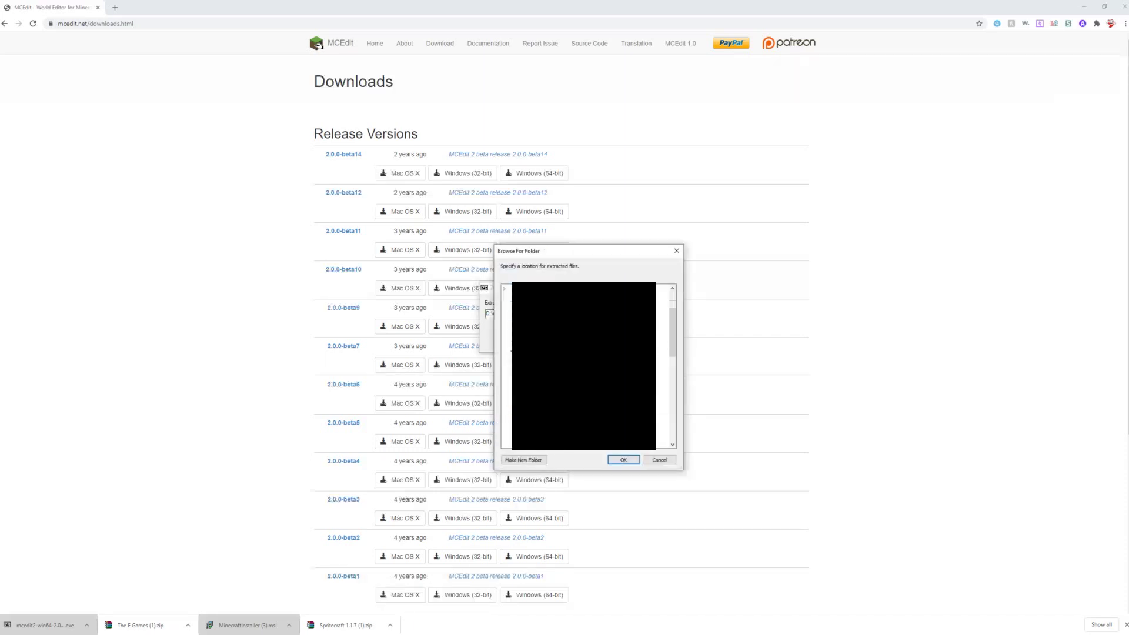
{"action": "scroll", "coordinate": [588, 366], "scroll_direction": "up", "scroll_amount": 5}
{"action": "scroll", "coordinate": [663, 366], "scroll_direction": "up", "scroll_amount": 3}
{"action": "scroll", "coordinate": [662, 366], "scroll_direction": "up", "scroll_amount": 2}
{"action": "scroll", "coordinate": [663, 365], "scroll_direction": "down", "scroll_amount": 3}
{"action": "scroll", "coordinate": [663, 366], "scroll_direction": "up", "scroll_amount": 2}
{"action": "scroll", "coordinate": [662, 365], "scroll_direction": "down", "scroll_amount": 1}
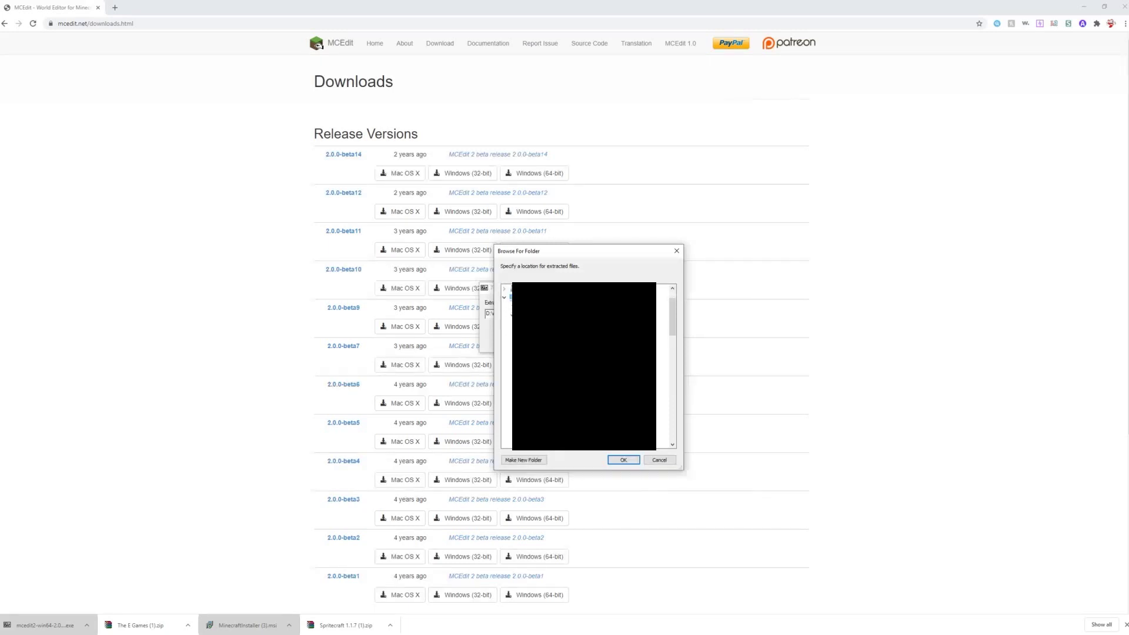
{"action": "left_click", "coordinate": [624, 459]}
{"action": "left_click", "coordinate": [581, 341]}
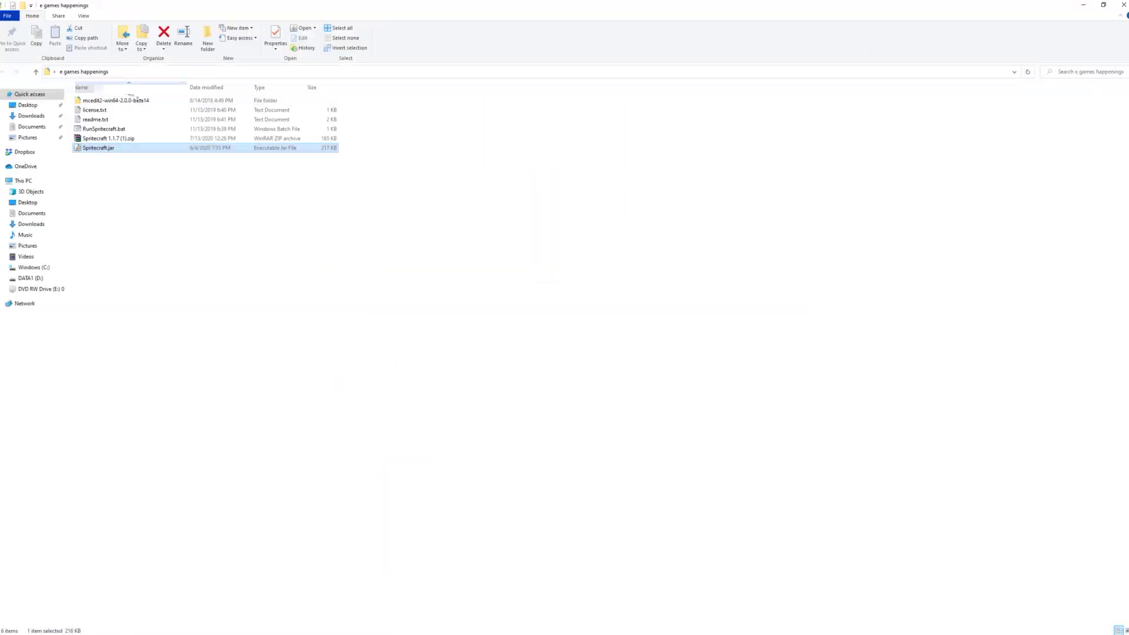
Launch mcedit2.exe from the mcedit2-win64-2.0.0-beta14 folder inside e games happenings
{"action": "left_click", "coordinate": [133, 102]}
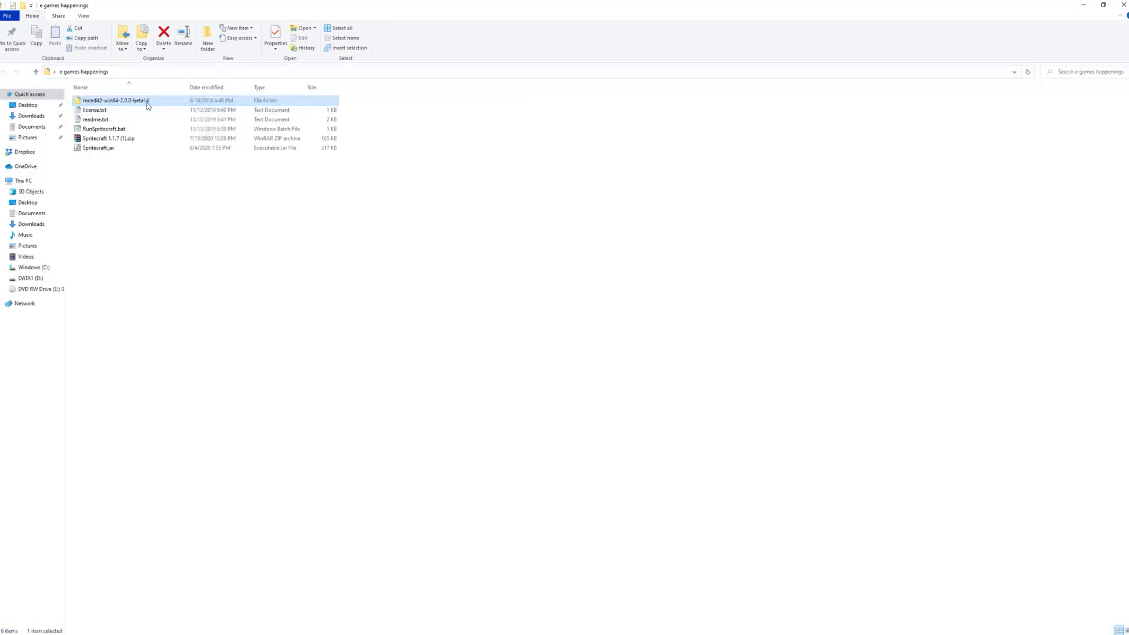
{"action": "double_click", "coordinate": [146, 102]}
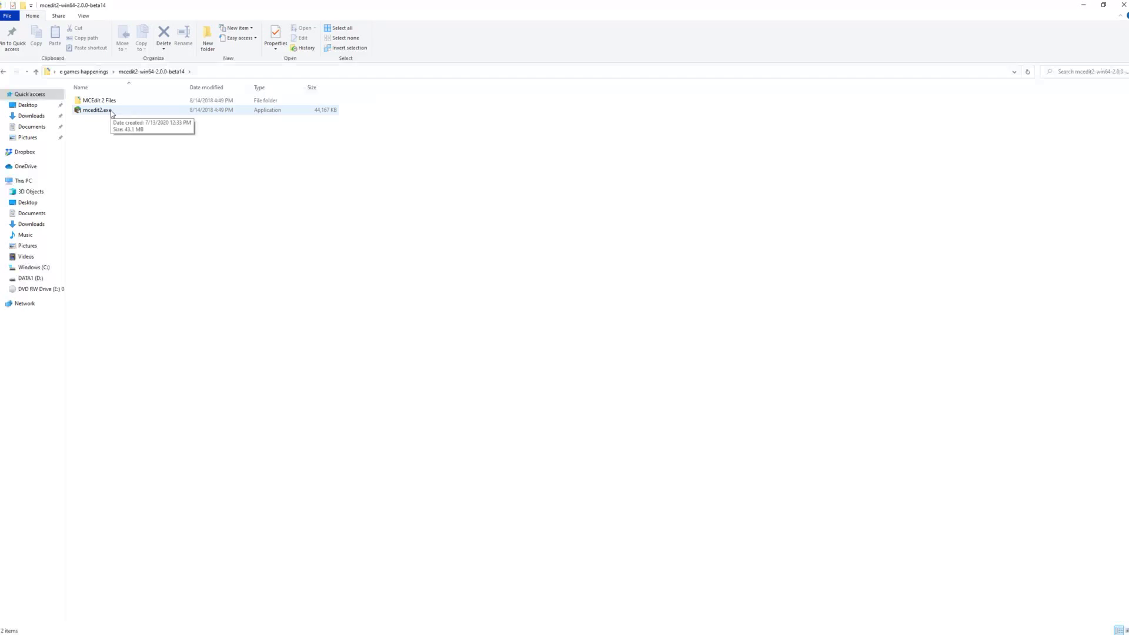
{"action": "double_click", "coordinate": [97, 110]}
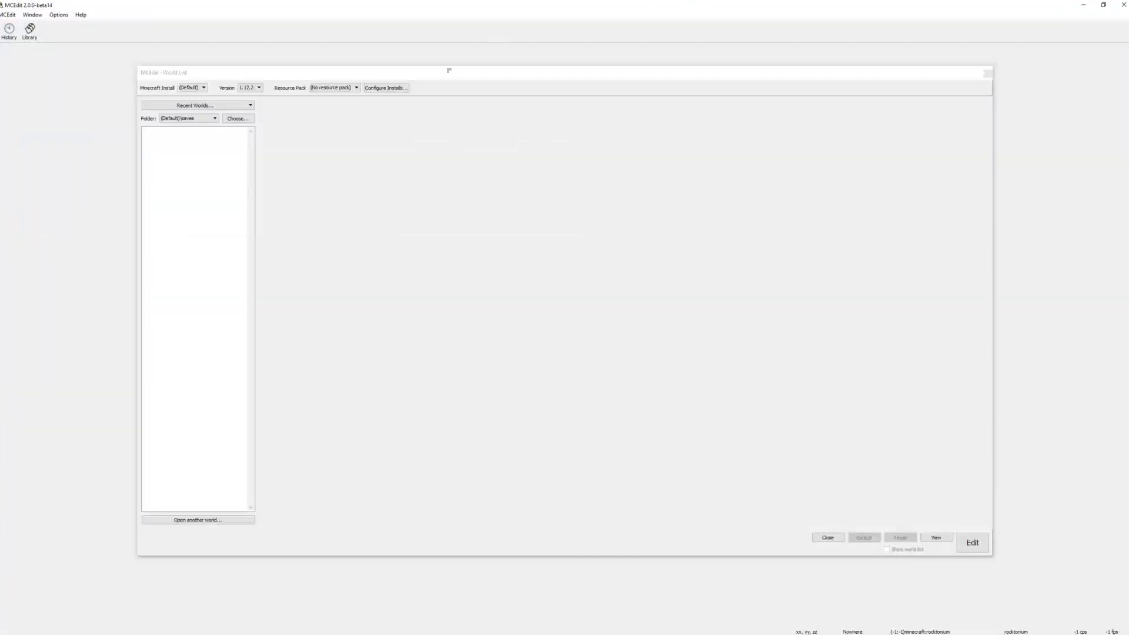
{"action": "mouse_move", "coordinate": [442, 65]}
{"action": "left_mouse_down"}
{"action": "mouse_move", "coordinate": [410, 81]}
{"action": "mouse_move", "coordinate": [343, 51]}
{"action": "mouse_move", "coordinate": [491, 68]}
{"action": "mouse_move", "coordinate": [400, 60]}
{"action": "left_mouse_up"}
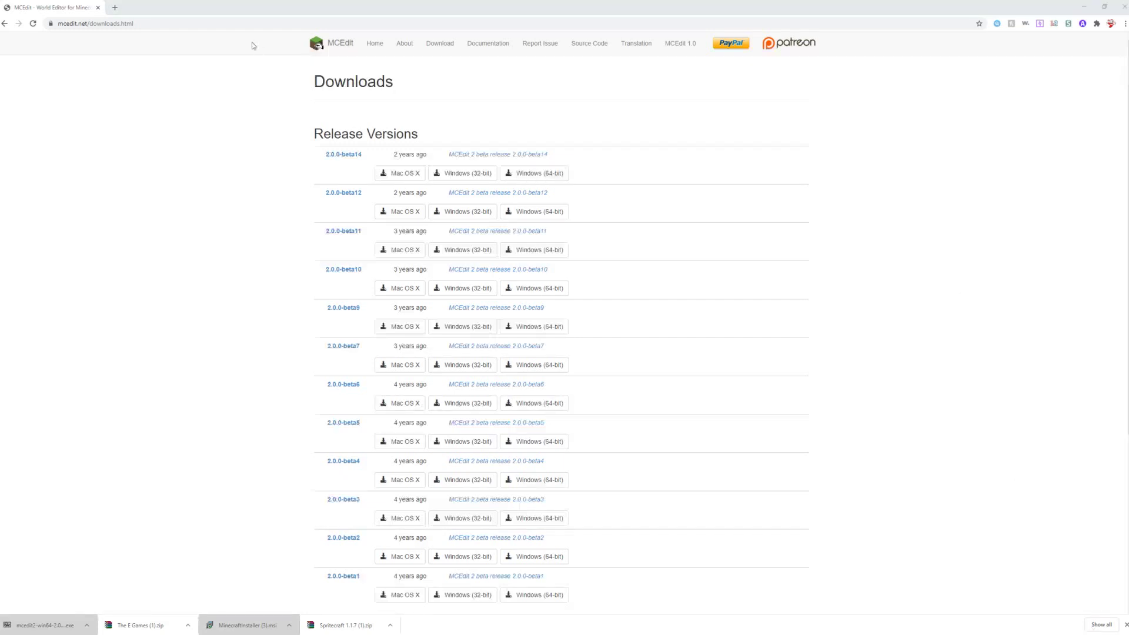
{"action": "left_click", "coordinate": [252, 22]}
{"action": "type", "text": "http://raboninco.com/1MNWU"}
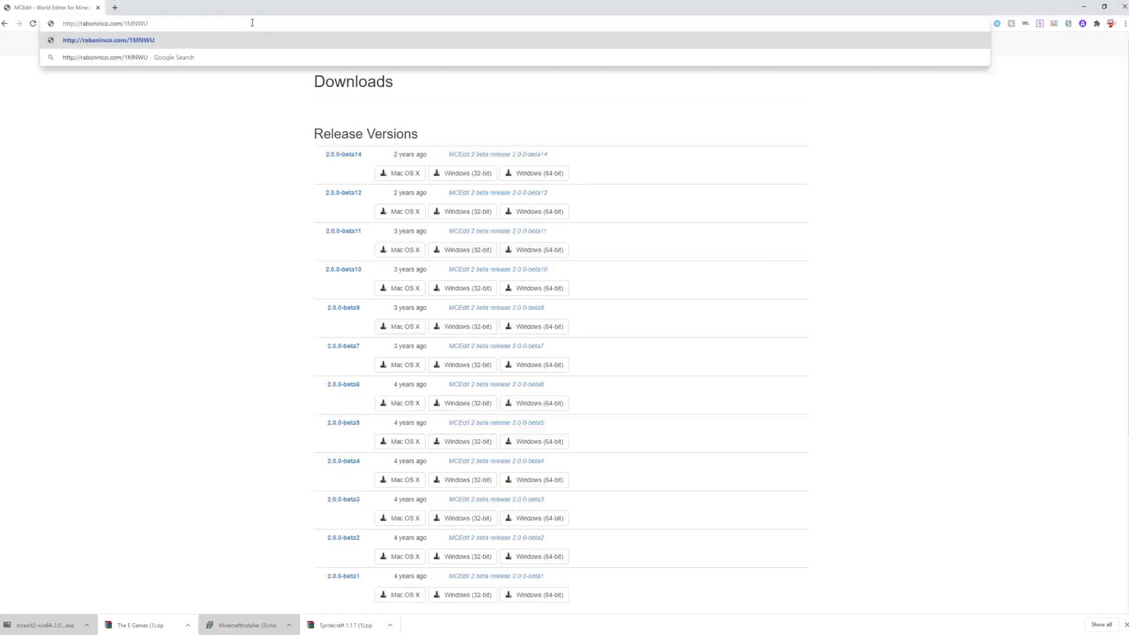
{"action": "key", "text": "Return"}
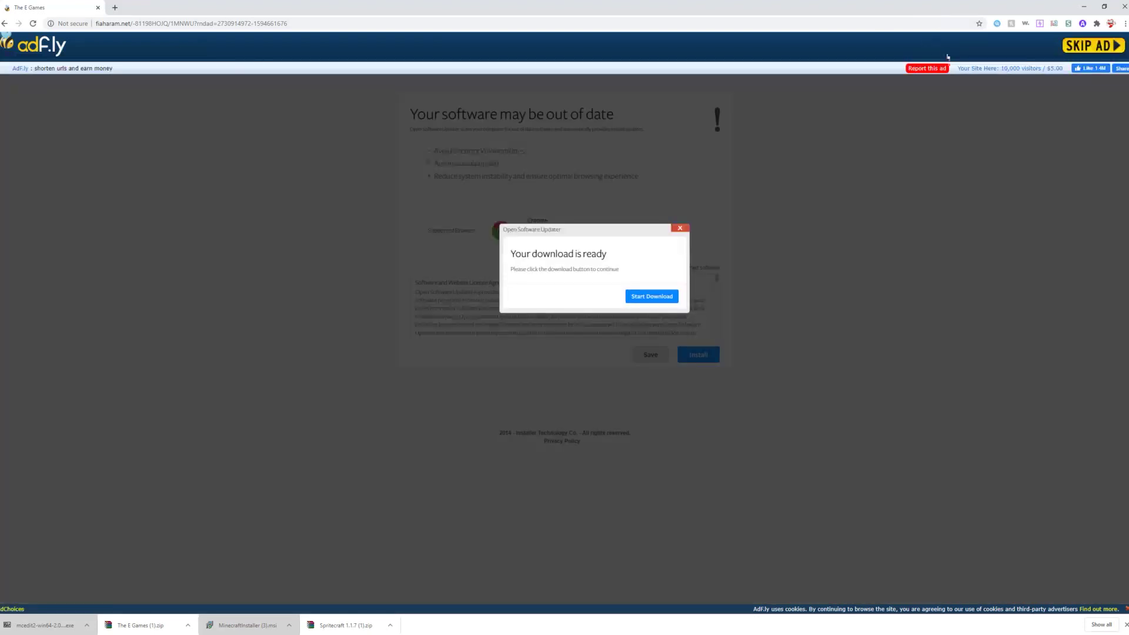
{"action": "left_click", "coordinate": [1097, 48]}
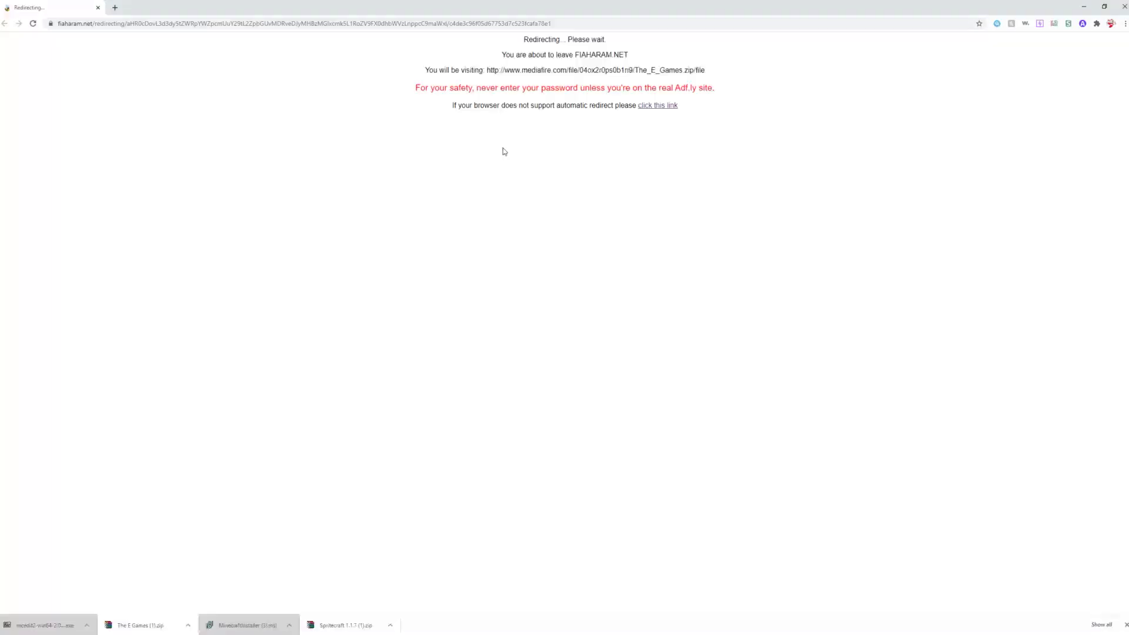
{"action": "left_click", "coordinate": [665, 106]}
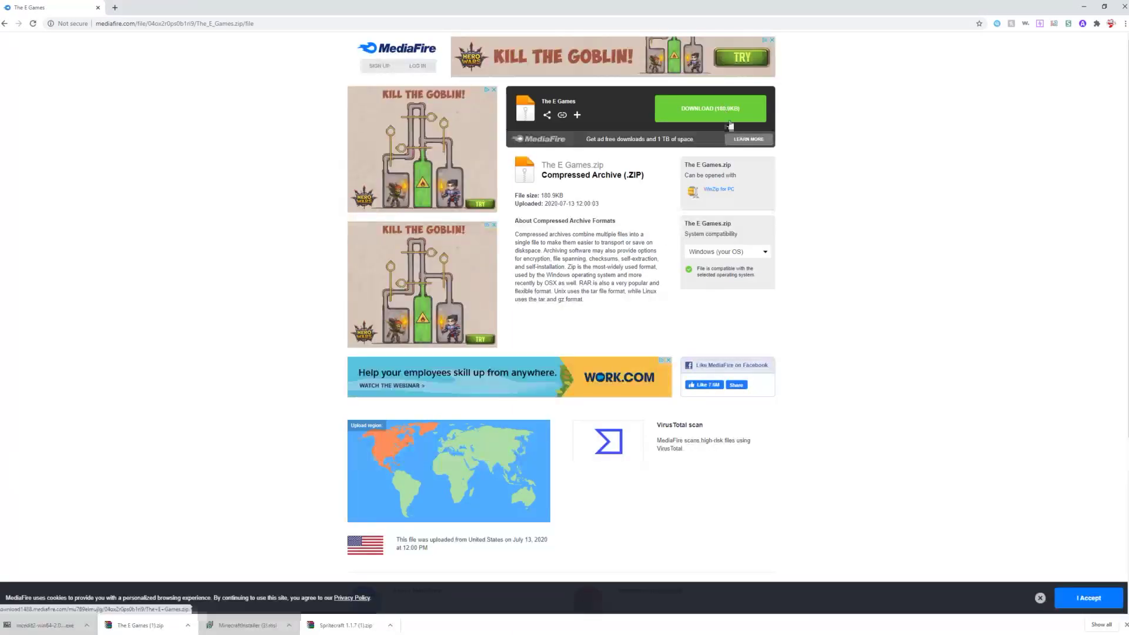
{"action": "left_click", "coordinate": [734, 114]}
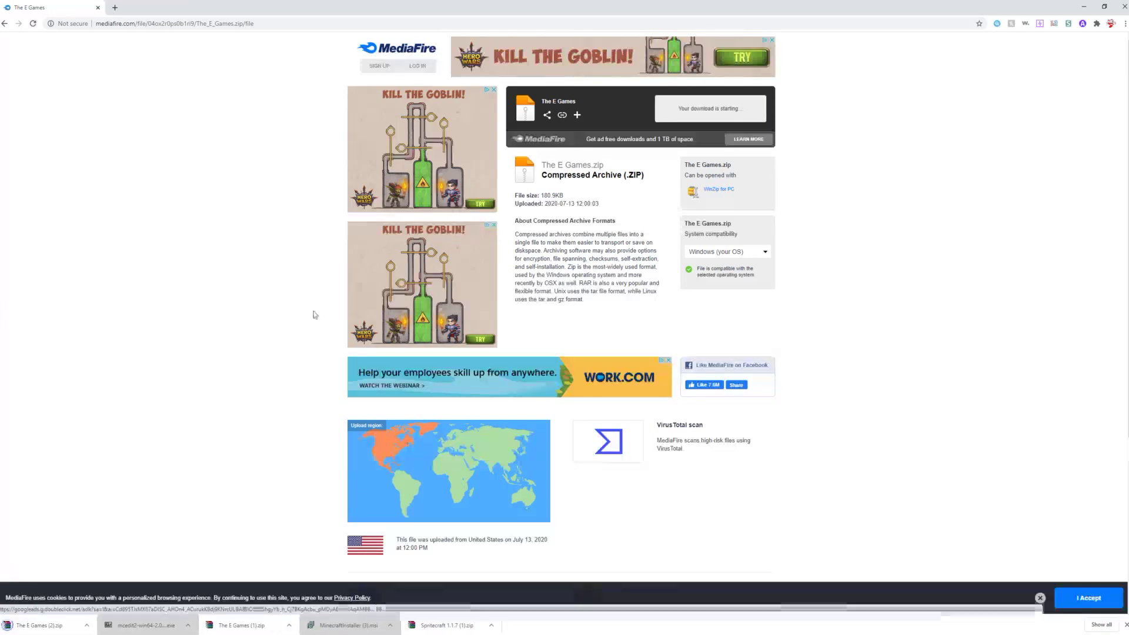
{"action": "left_click", "coordinate": [55, 620]}
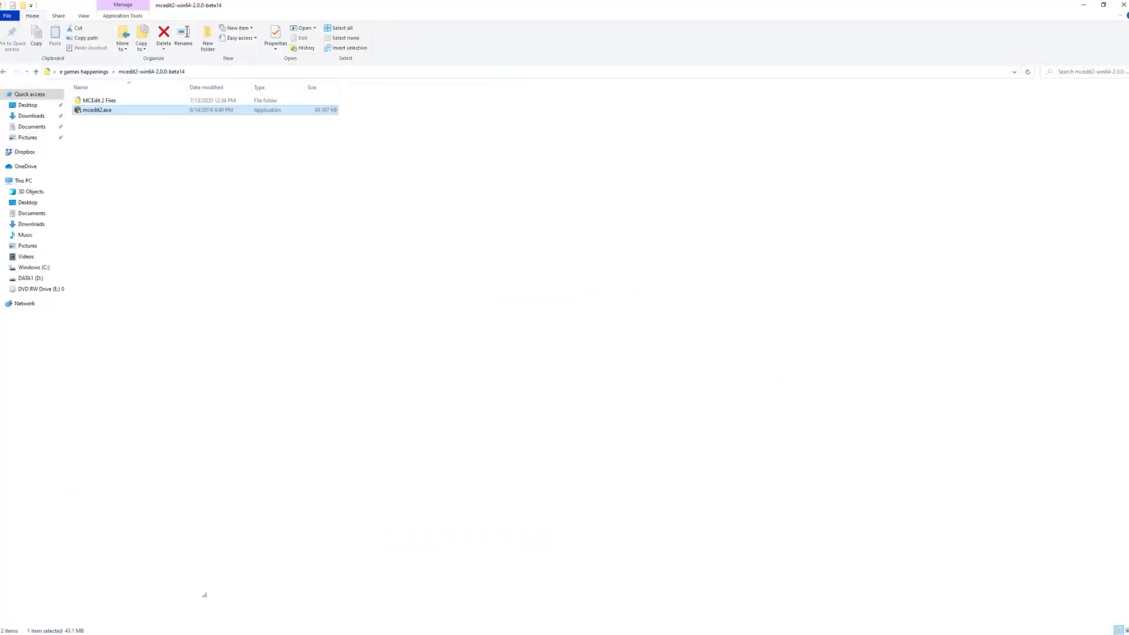
Open the AppData Roaming folder through Run and go into the saves folder of .minecraft
{"action": "key", "text": "super+r"}
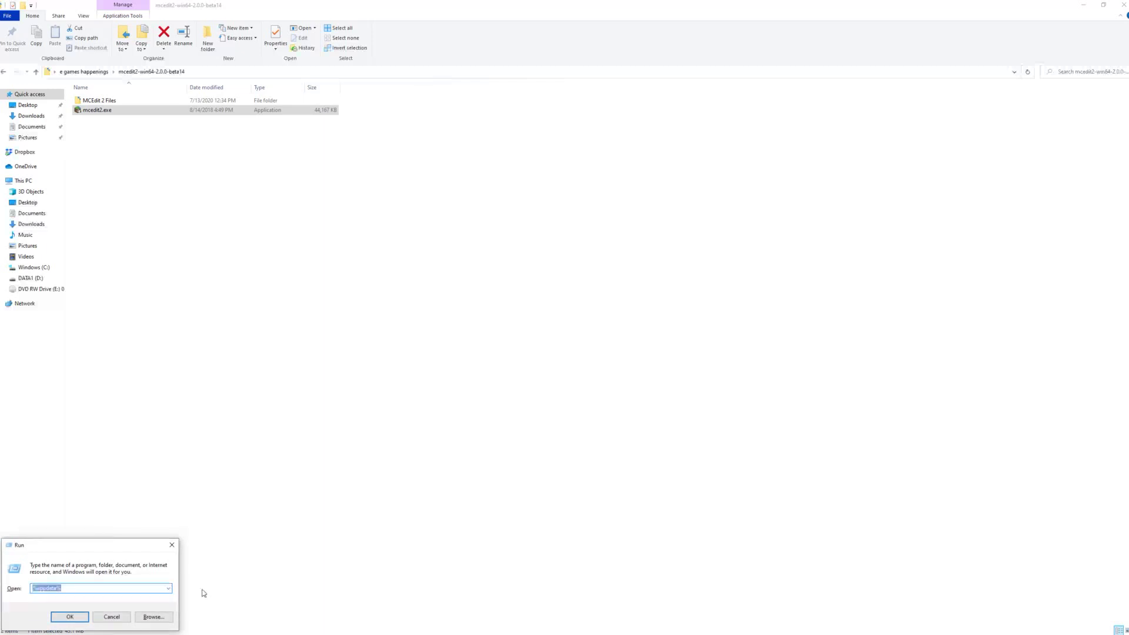
{"action": "key", "text": "Return"}
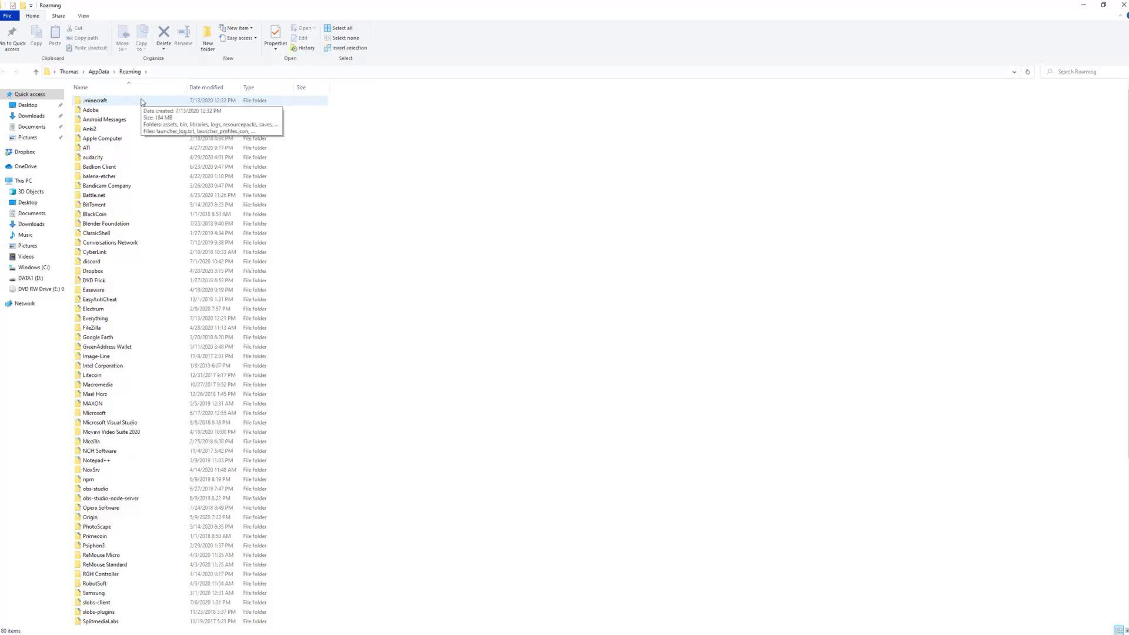
{"action": "double_click", "coordinate": [141, 102]}
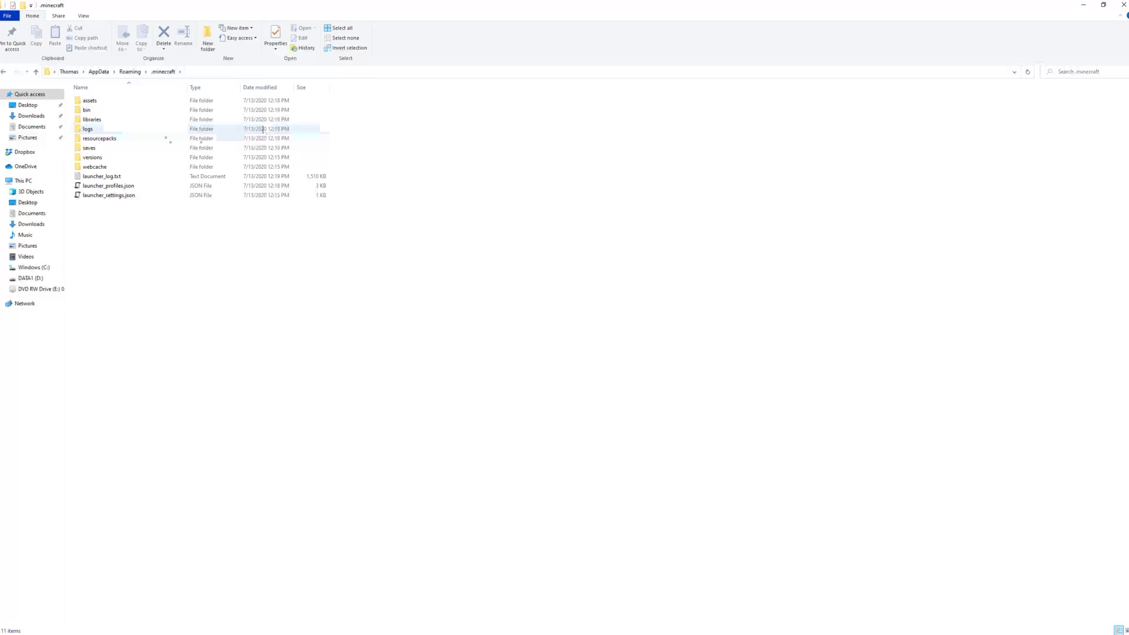
{"action": "double_click", "coordinate": [138, 147]}
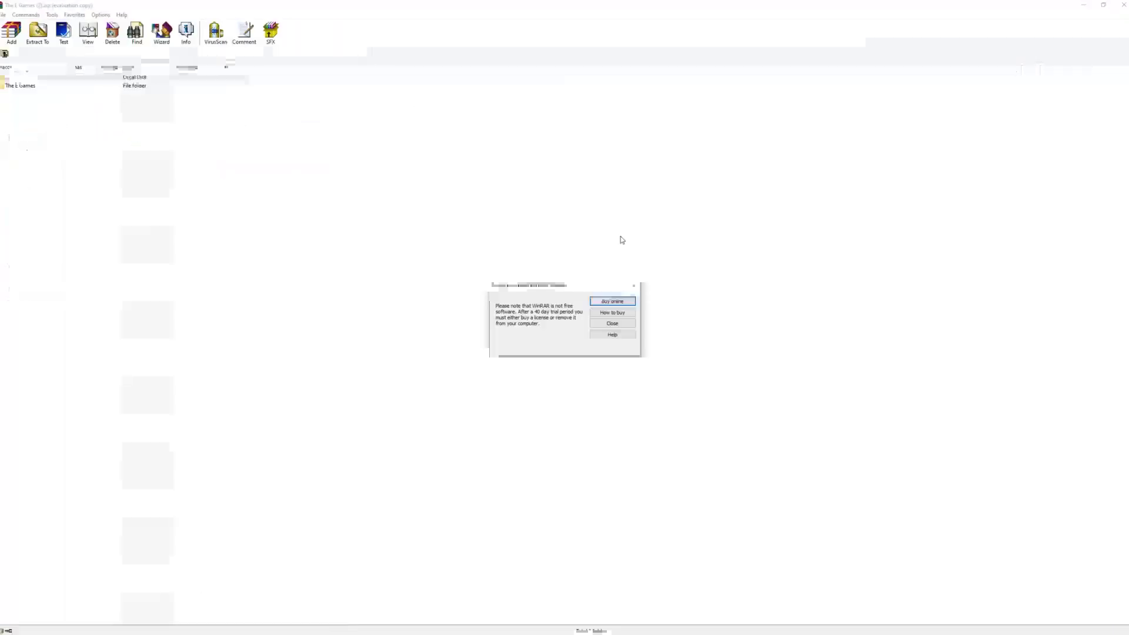
Place The E Games (2).zip in the saves folder and extract it there
{"action": "left_click", "coordinate": [632, 286]}
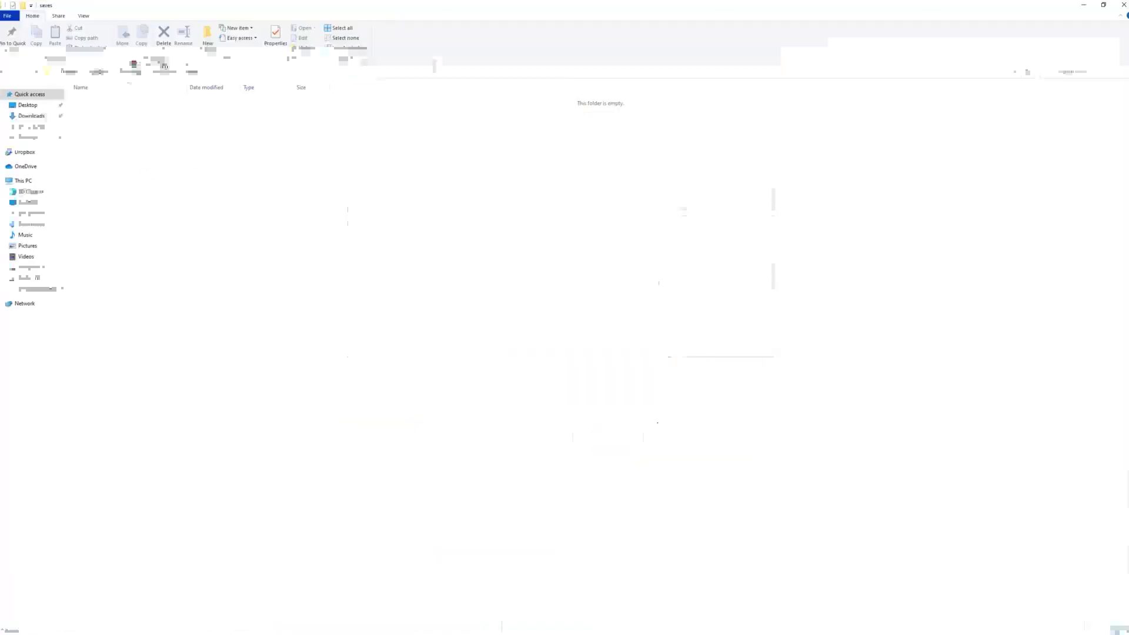
{"action": "left_click_drag", "start_coordinate": [118, 136], "coordinate": [113, 126]}
{"action": "right_click", "coordinate": [143, 101]}
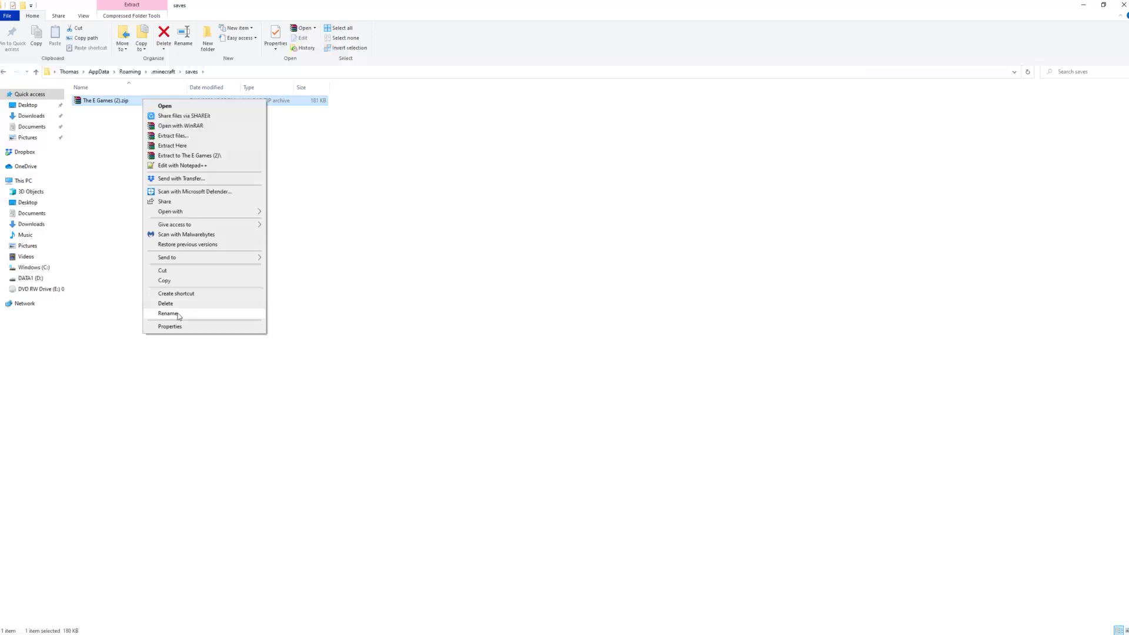
{"action": "left_click", "coordinate": [189, 146]}
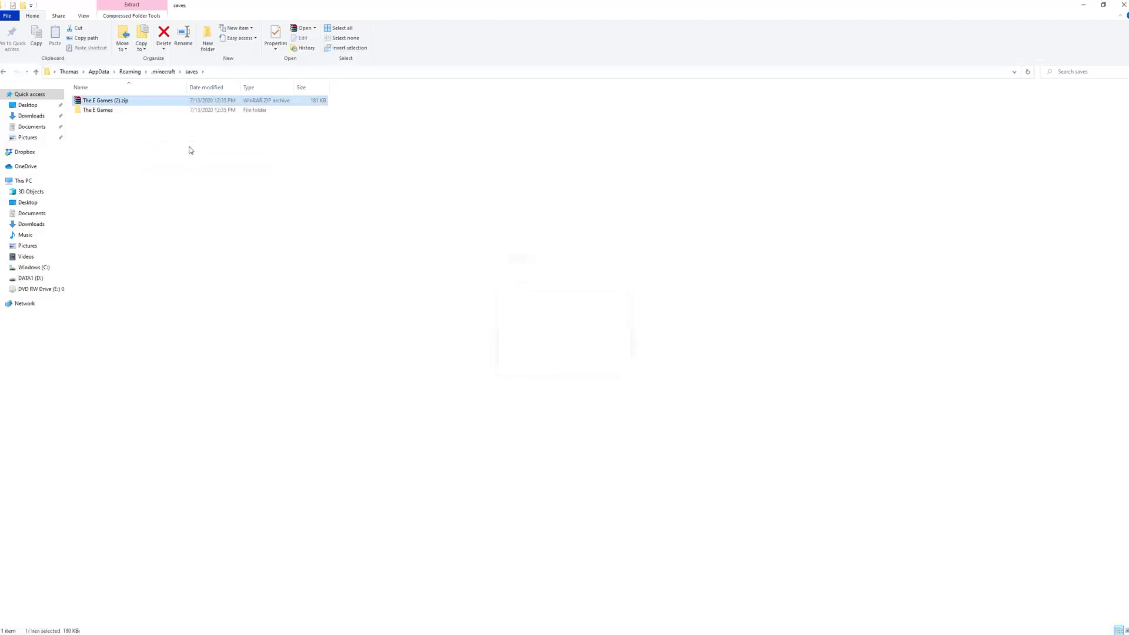
{"action": "left_click", "coordinate": [176, 98]}
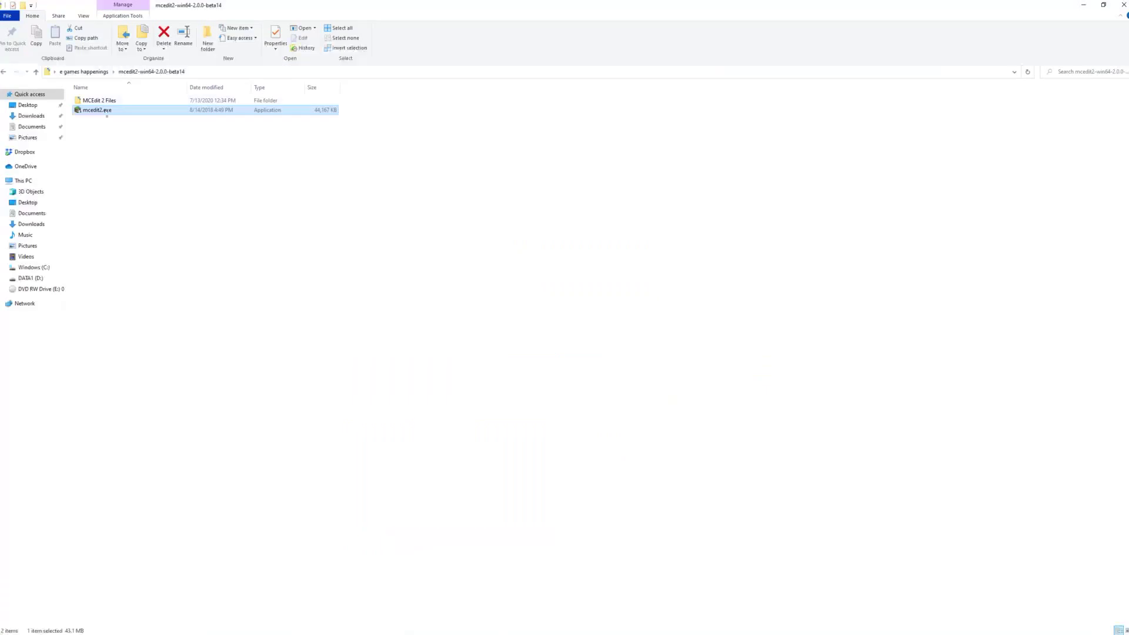
Launch mcedit2.exe and open The E Games world for editing
{"action": "double_click", "coordinate": [120, 108]}
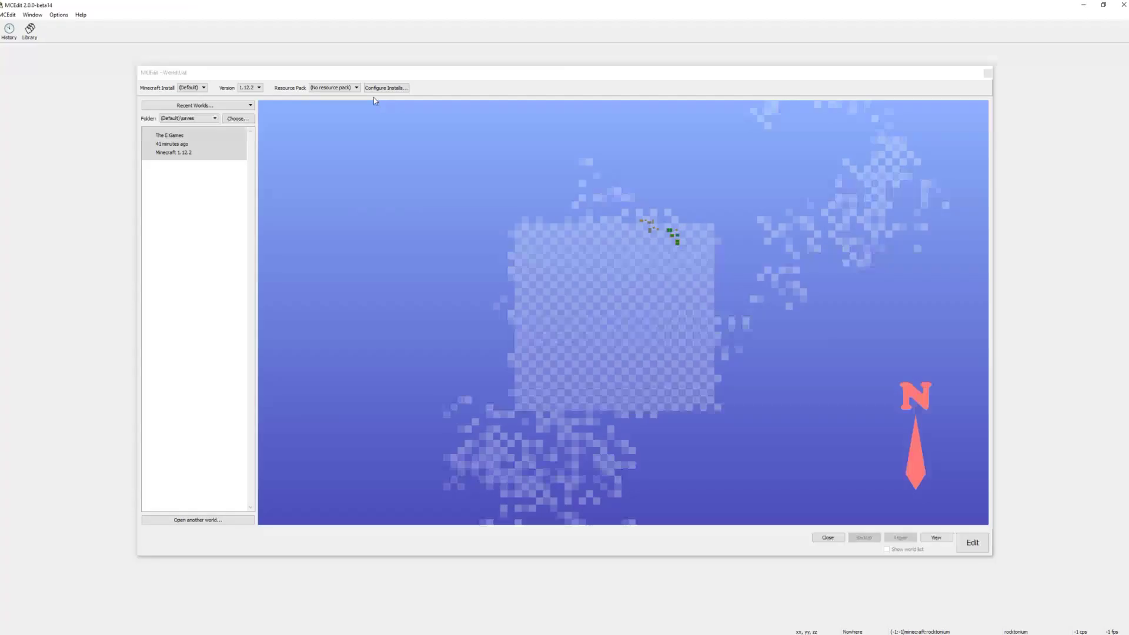
{"action": "left_click", "coordinate": [202, 156]}
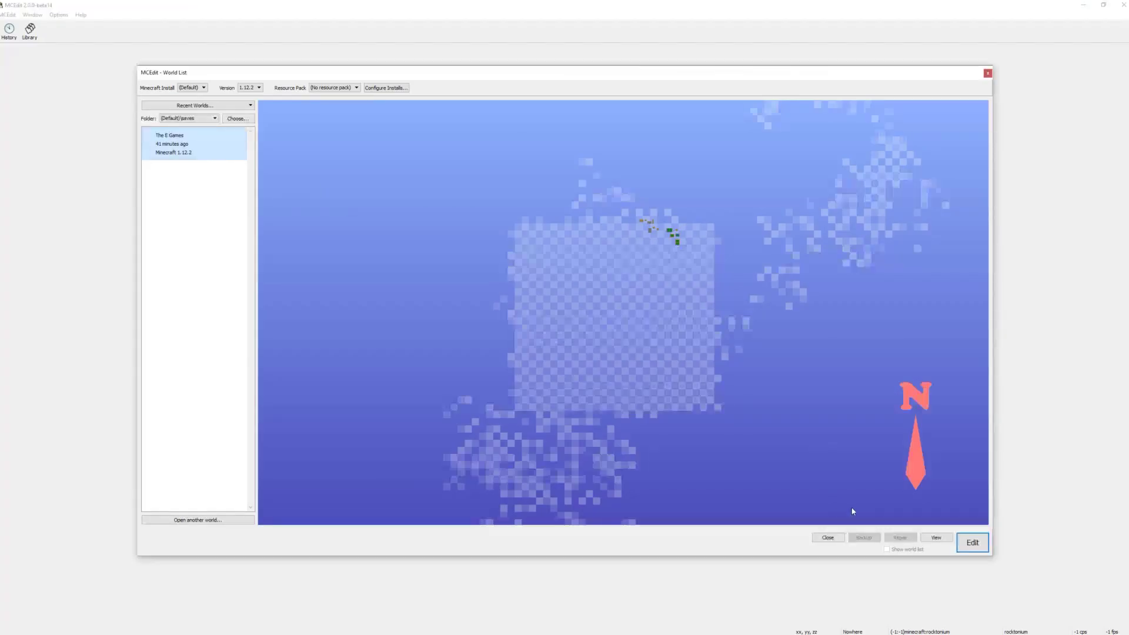
{"action": "left_click", "coordinate": [972, 543]}
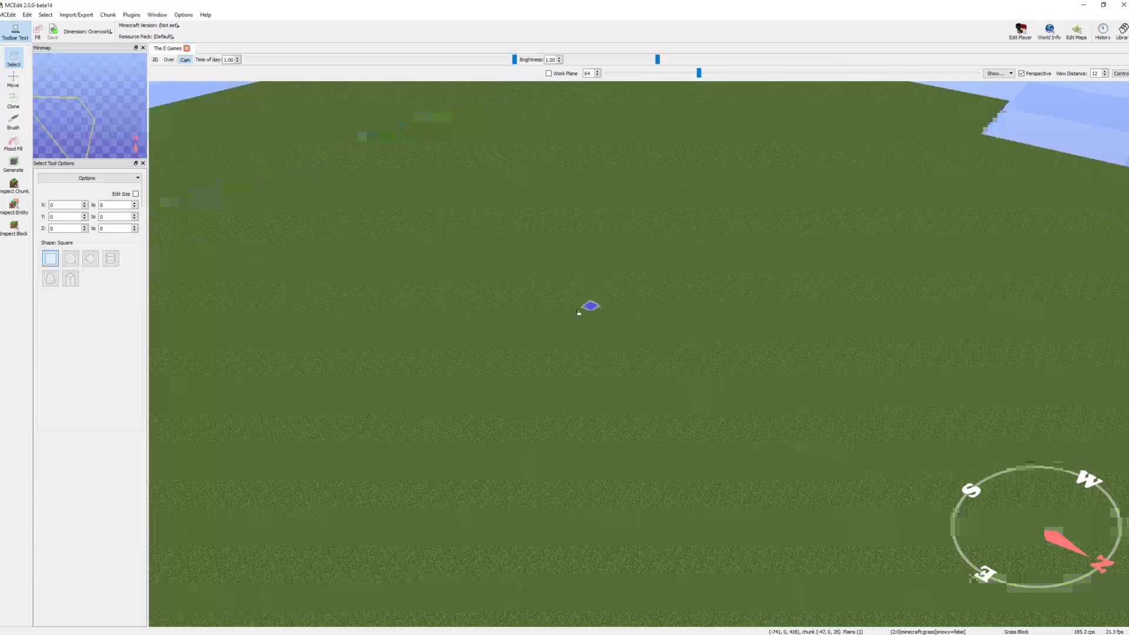
Select a flat rectangular area of about 50 by 100 blocks on the grass at Y 1
{"action": "left_click_drag", "start_coordinate": [652, 262], "coordinate": [609, 207]}
{"action": "key", "text": "a"}
{"action": "key", "text": "d"}
{"action": "key", "text": "s"}
{"action": "key", "text": "a"}
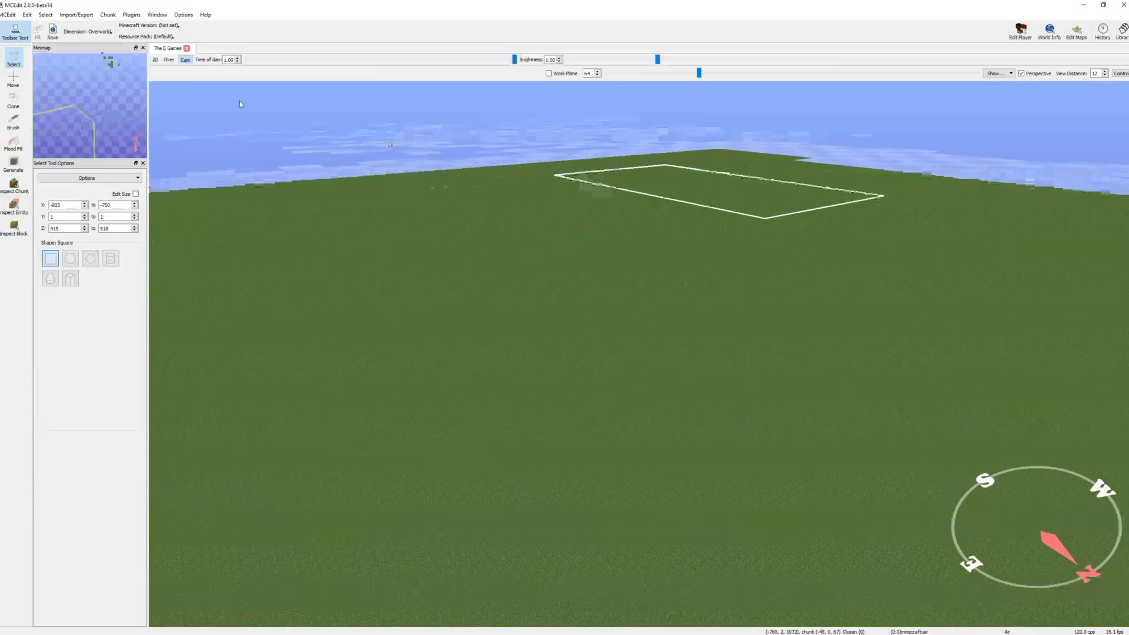
{"action": "key", "text": "s"}
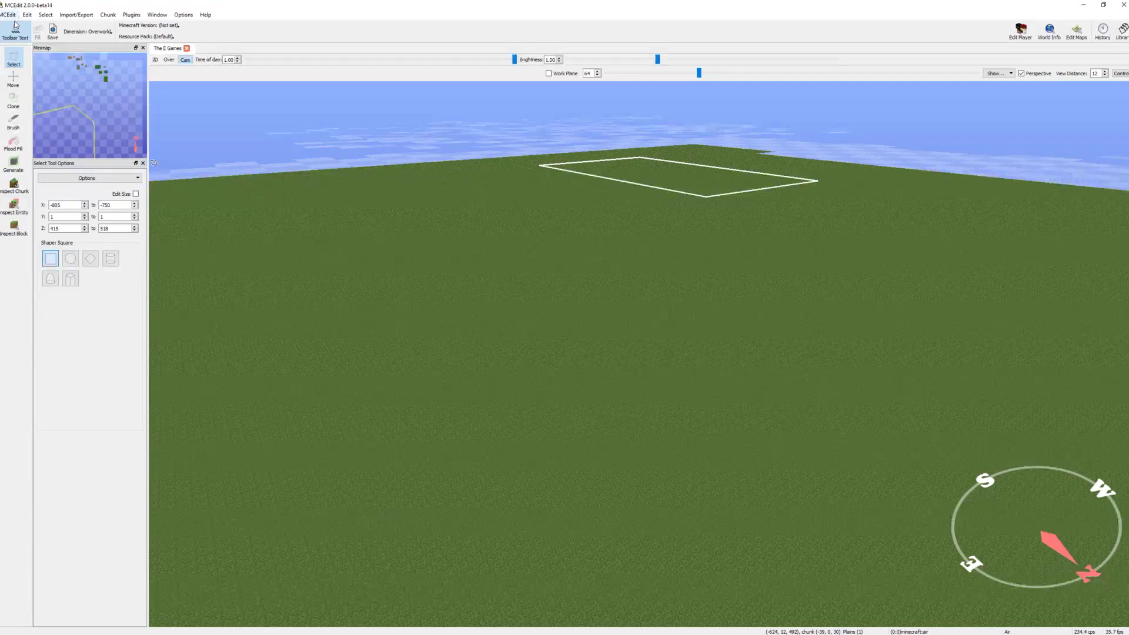
Import the mcqueen.schematic file into The E Games world
{"action": "left_click", "coordinate": [69, 17]}
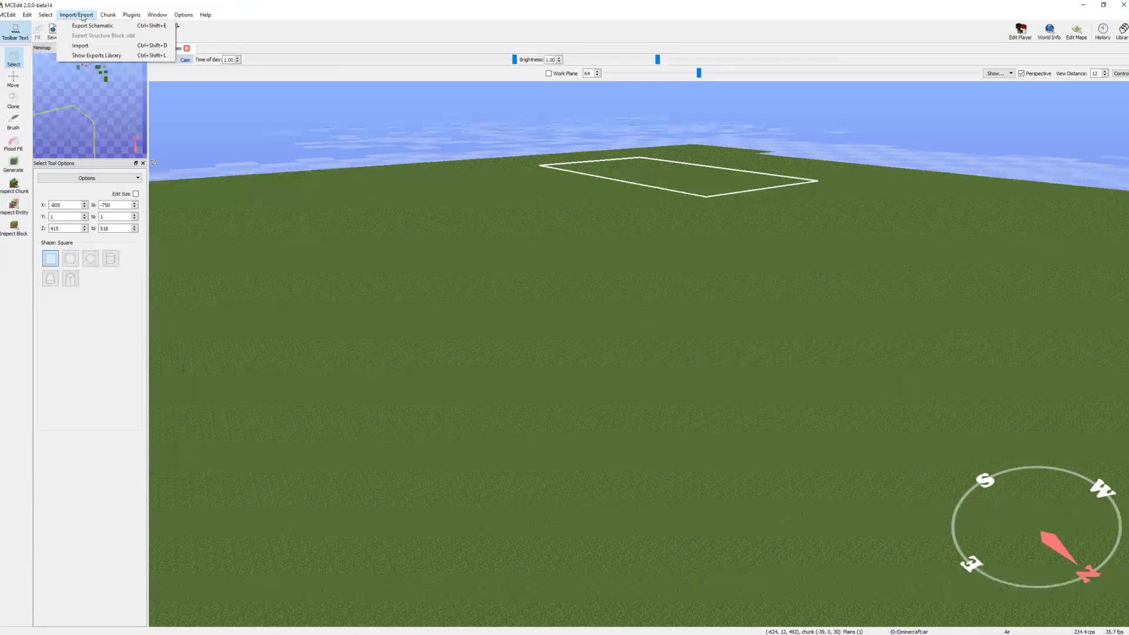
{"action": "left_click", "coordinate": [94, 44]}
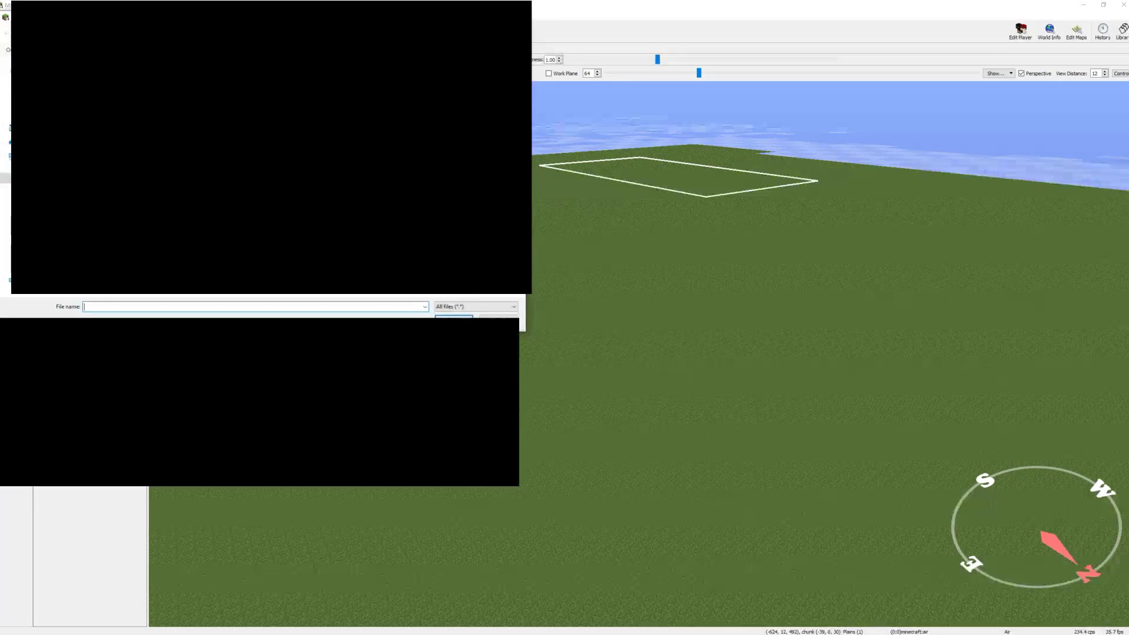
{"action": "type", "text": ".schematic"}
{"action": "key", "text": "Return"}
{"action": "key", "text": "Return"}
{"action": "left_click", "coordinate": [6, 63]}
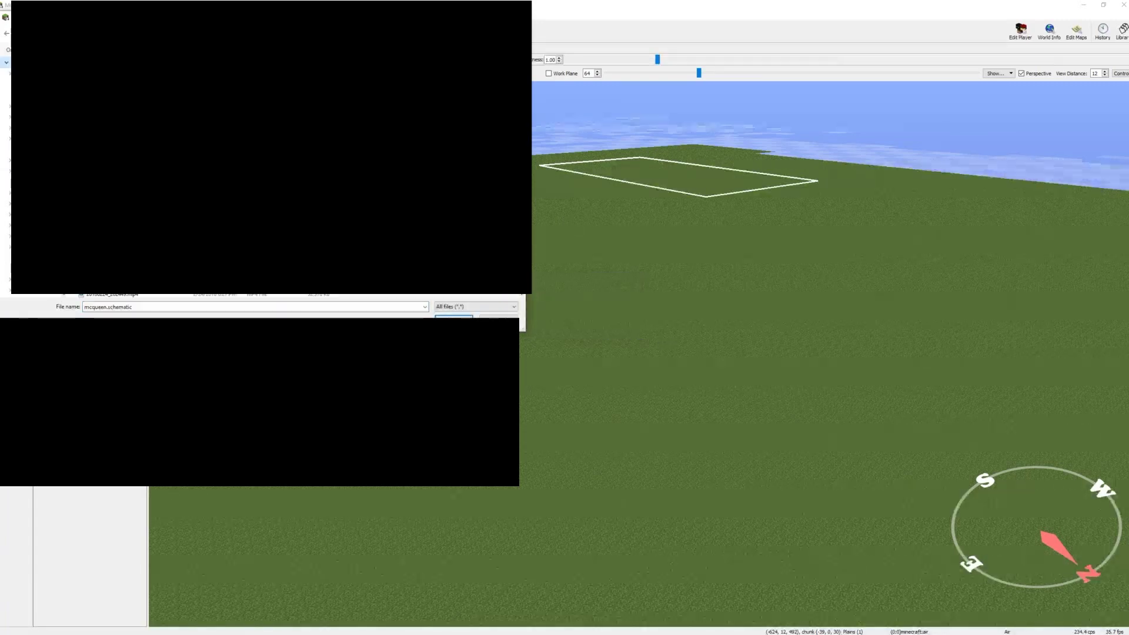
{"action": "left_click", "coordinate": [149, 308]}
{"action": "type", "text": "mc"}
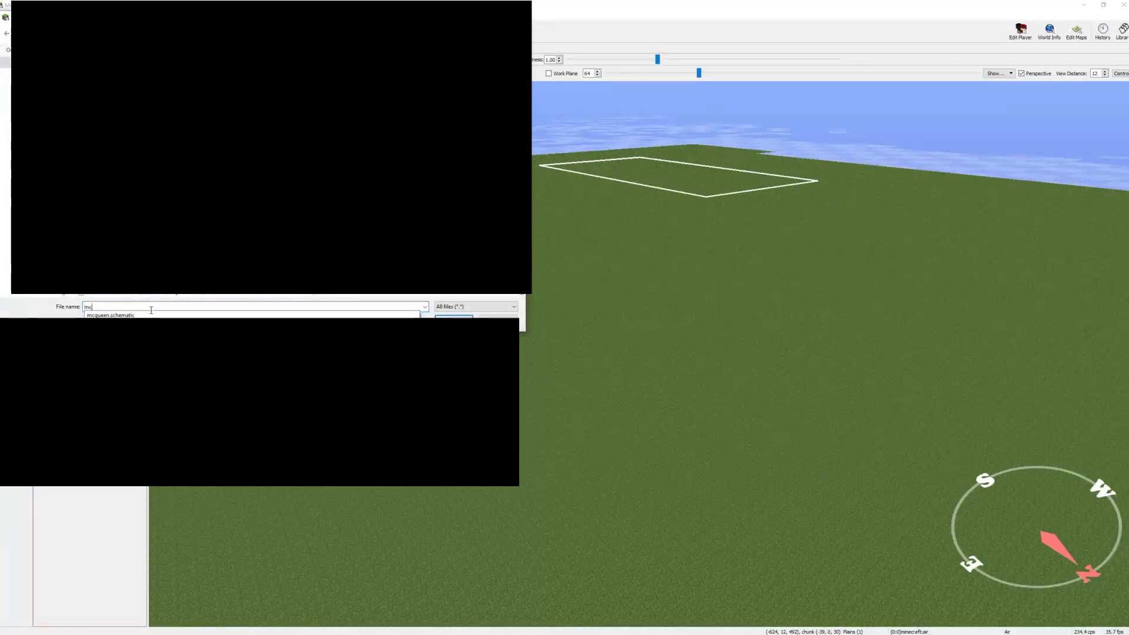
{"action": "left_click", "coordinate": [158, 316]}
{"action": "left_click", "coordinate": [466, 320]}
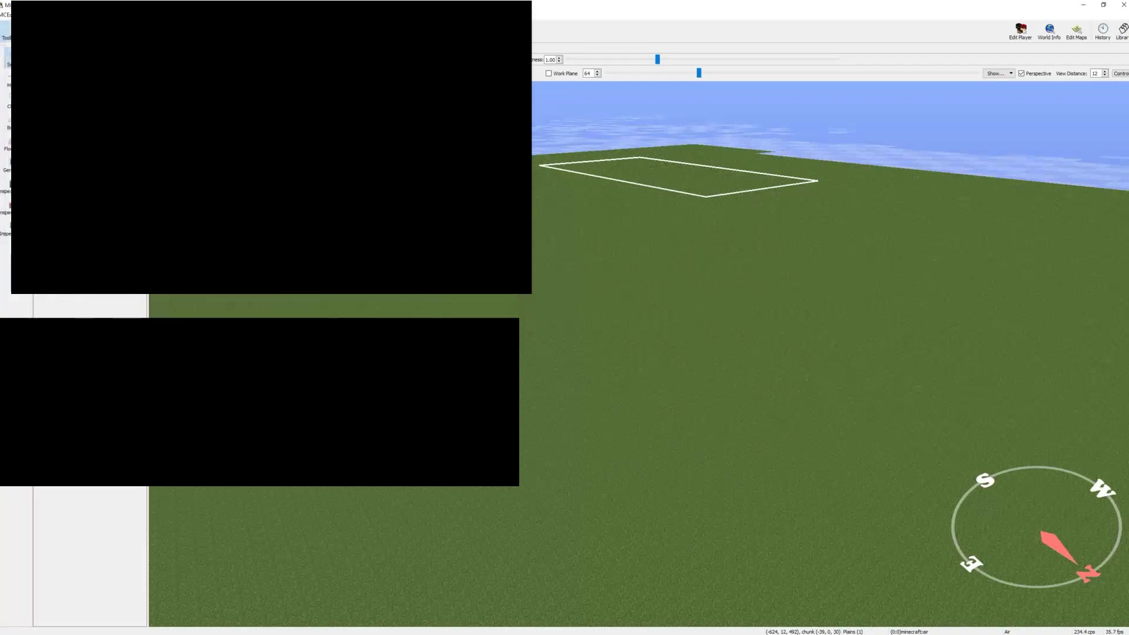
Confirm the placement of the imported car schematic at X -884, Y 1, Z 338 and look over the placed build
{"action": "left_click_drag", "start_coordinate": [747, 394], "coordinate": [589, 280]}
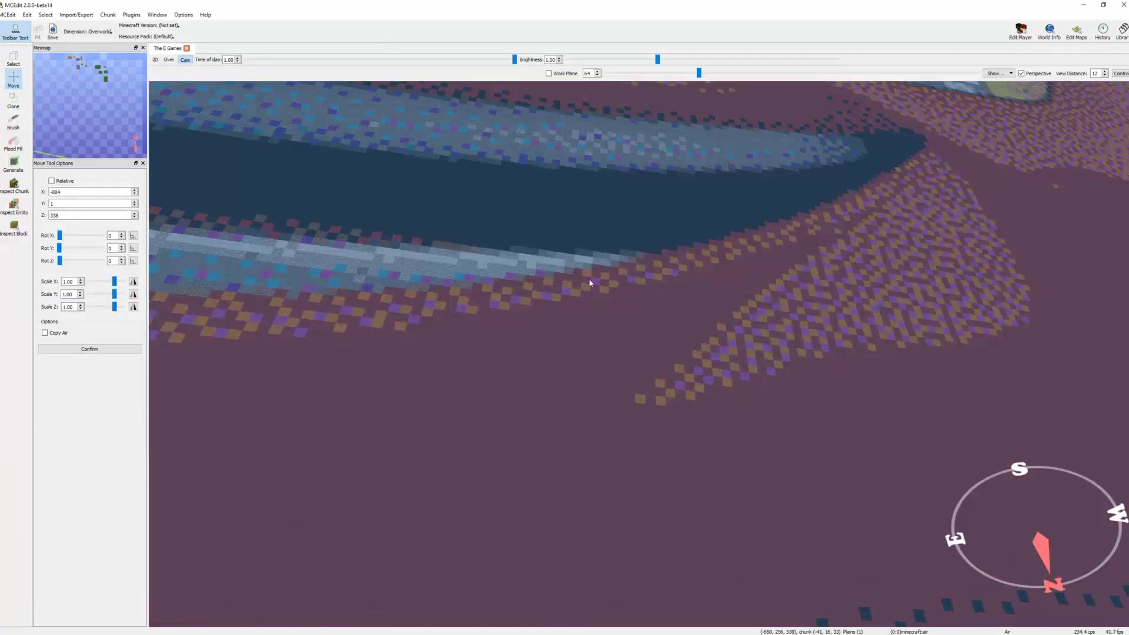
{"action": "left_click_drag", "start_coordinate": [615, 368], "coordinate": [593, 307]}
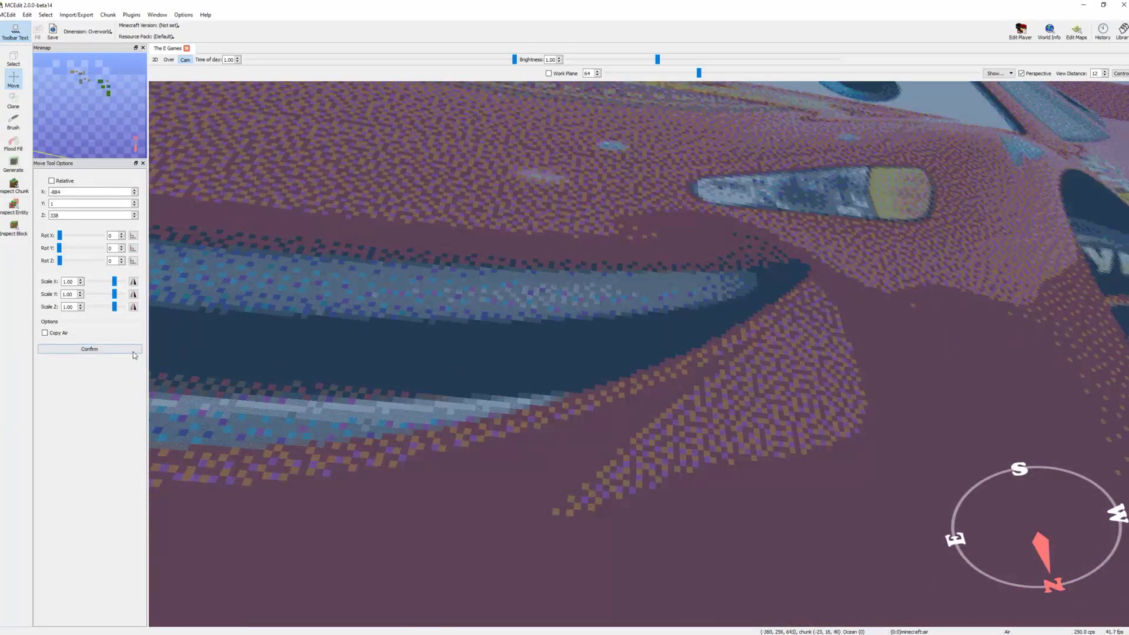
{"action": "left_click", "coordinate": [125, 348]}
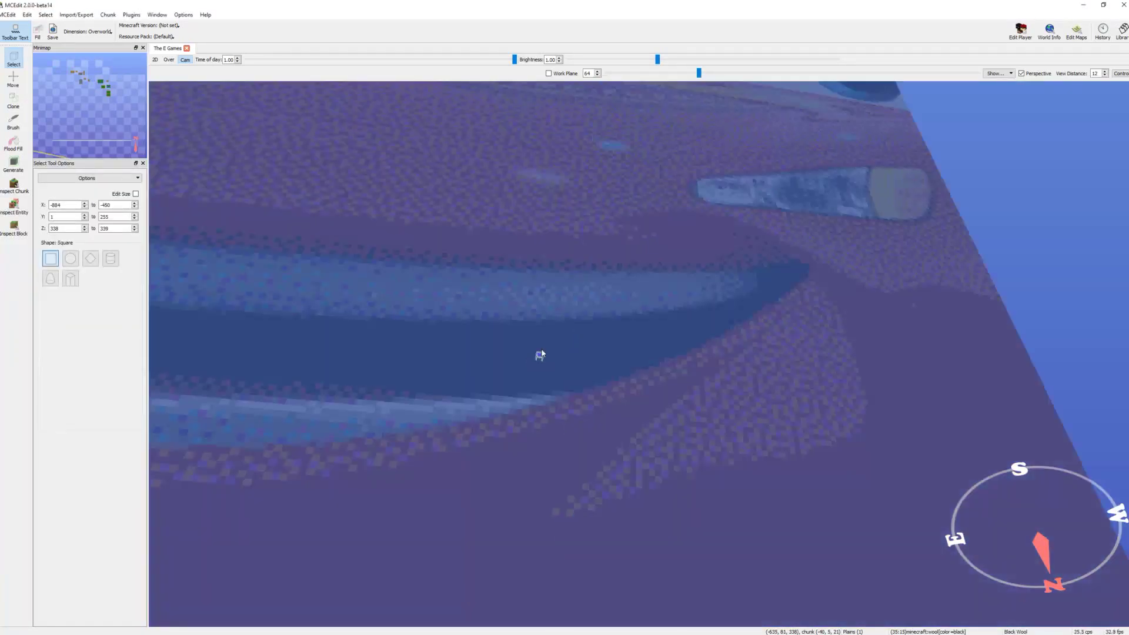
{"action": "left_click_drag", "start_coordinate": [532, 317], "coordinate": [308, 266]}
{"action": "key", "text": "s"}
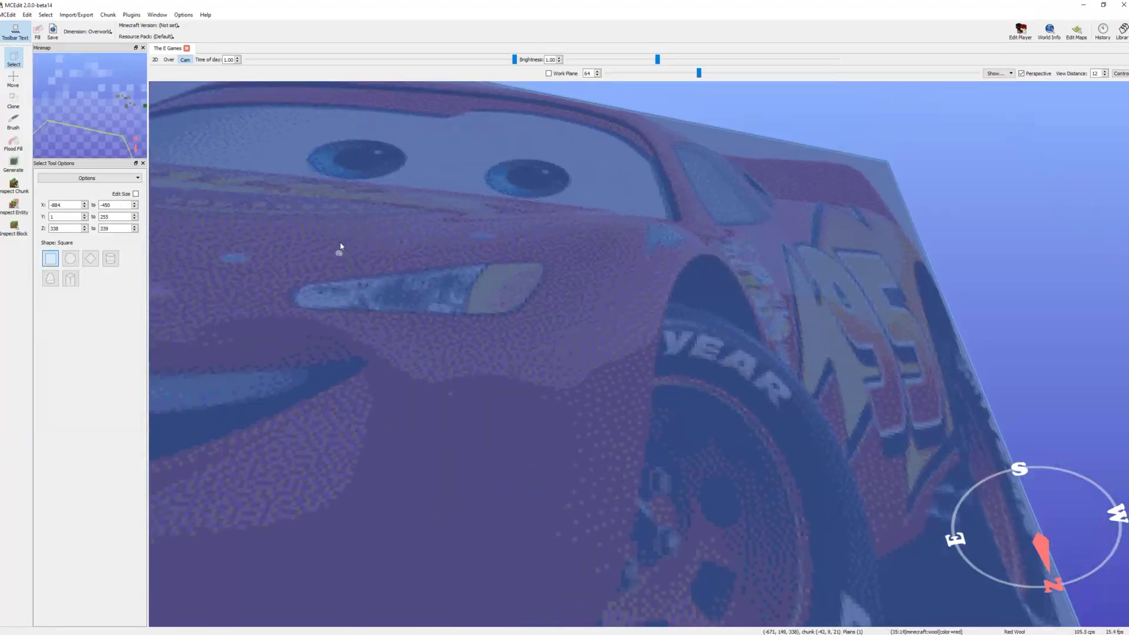